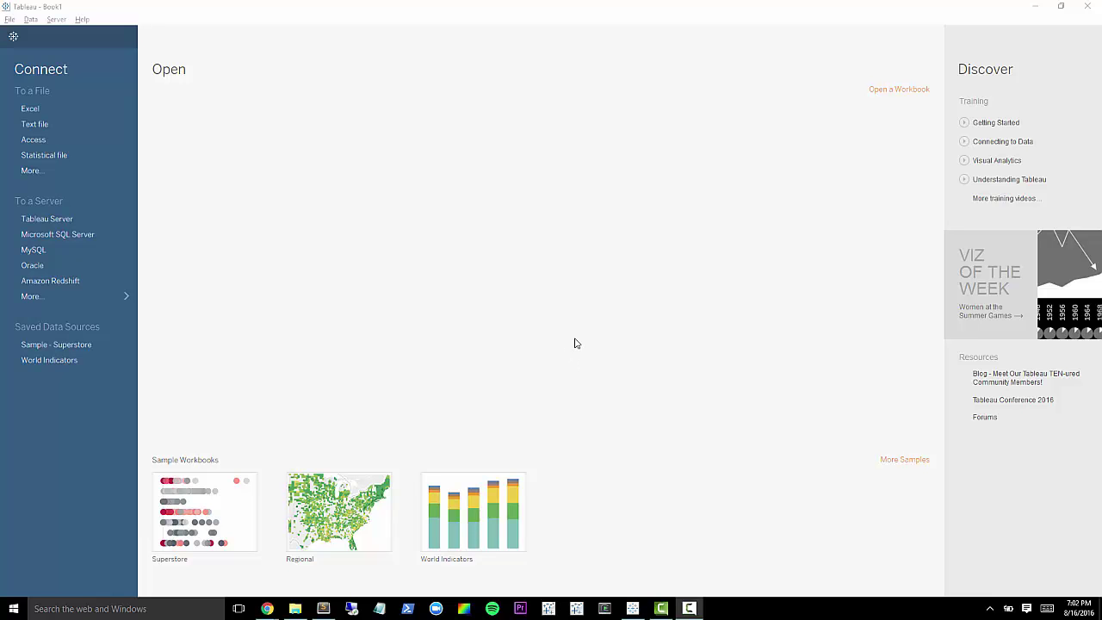
Step: Minimize Tableau, scroll the UCI Iris page to Attribute Information, and select the first attribute's name
left_click(1036, 7)
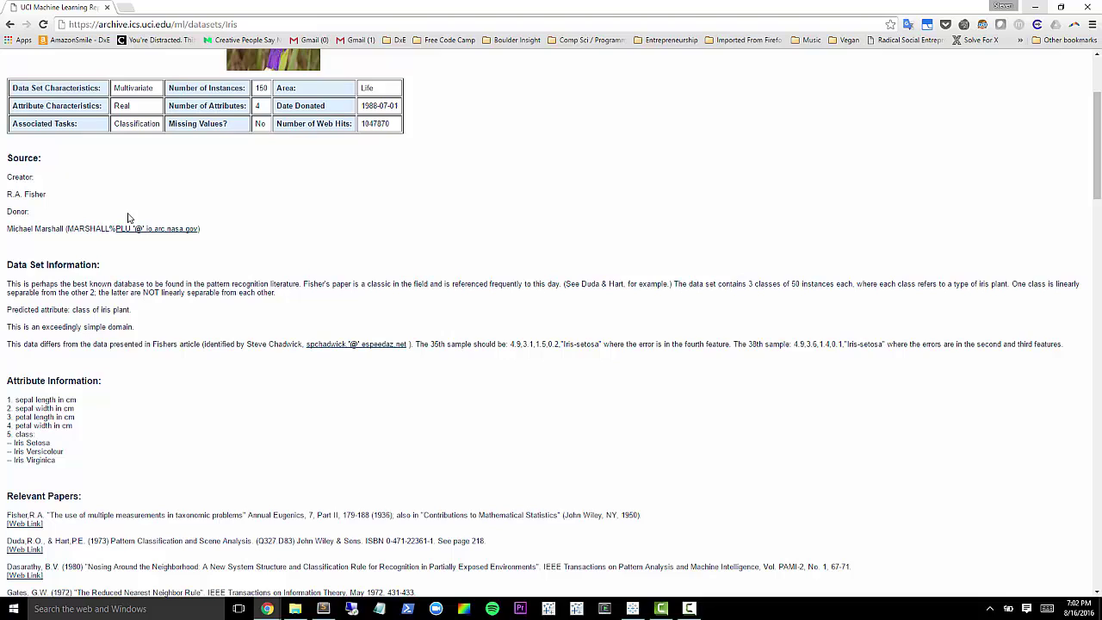
scroll(130, 250, "up", 3)
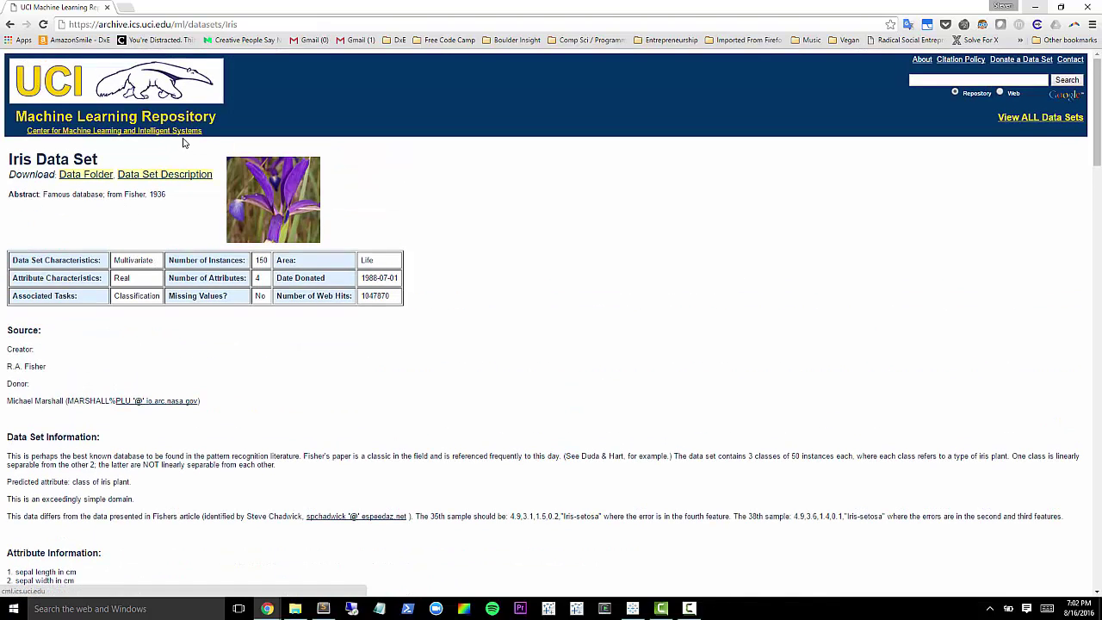
scroll(176, 164, "down", 2)
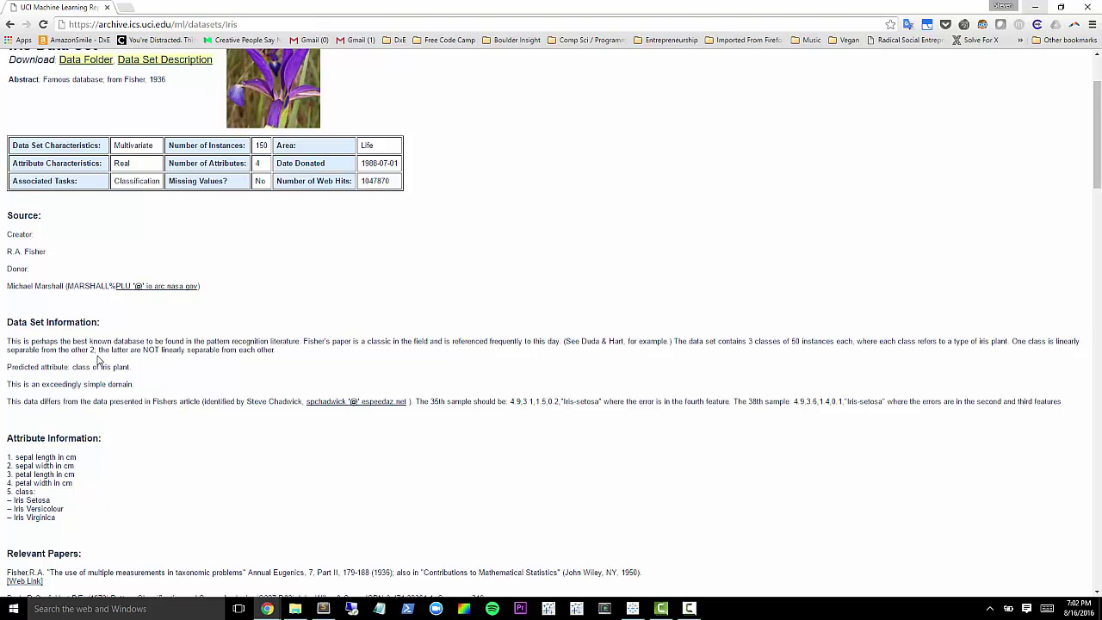
scroll(97, 365, "down", 2)
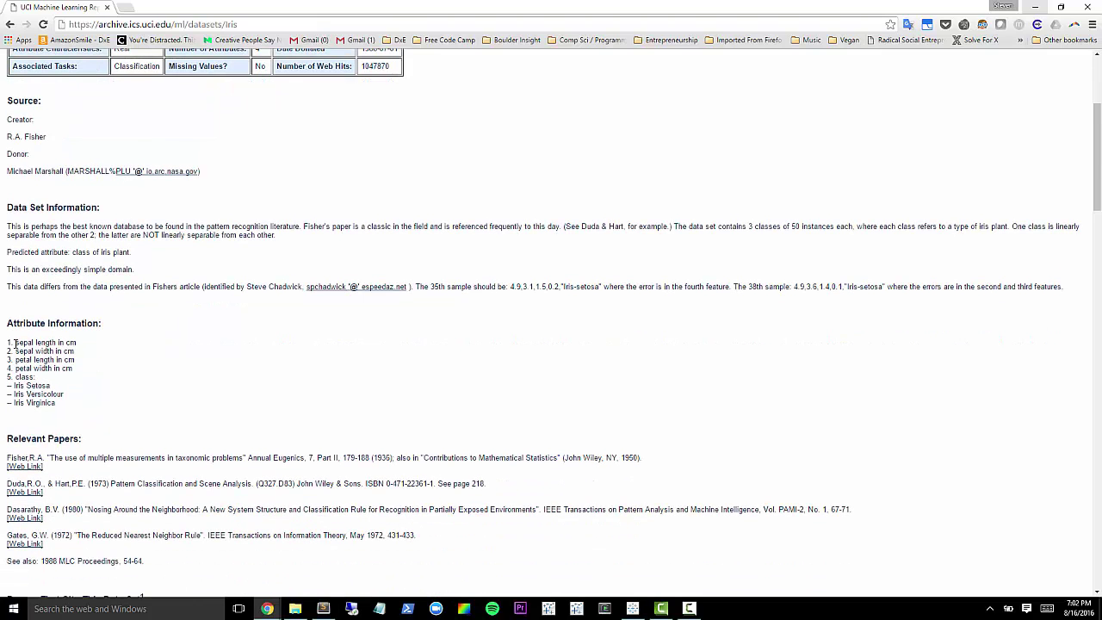
left_click_drag(15, 344, 44, 348)
Step: Connect Tableau to the iris-dataset text file in Downloads\tableau-10 and preview its 150 rows
left_click(633, 609)
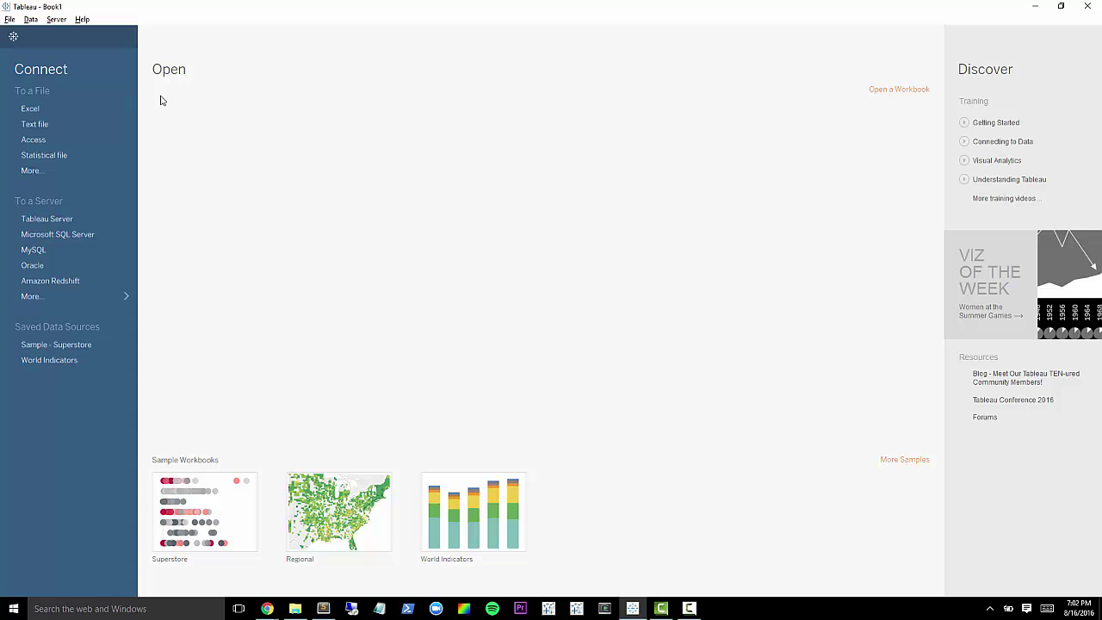
left_click(51, 125)
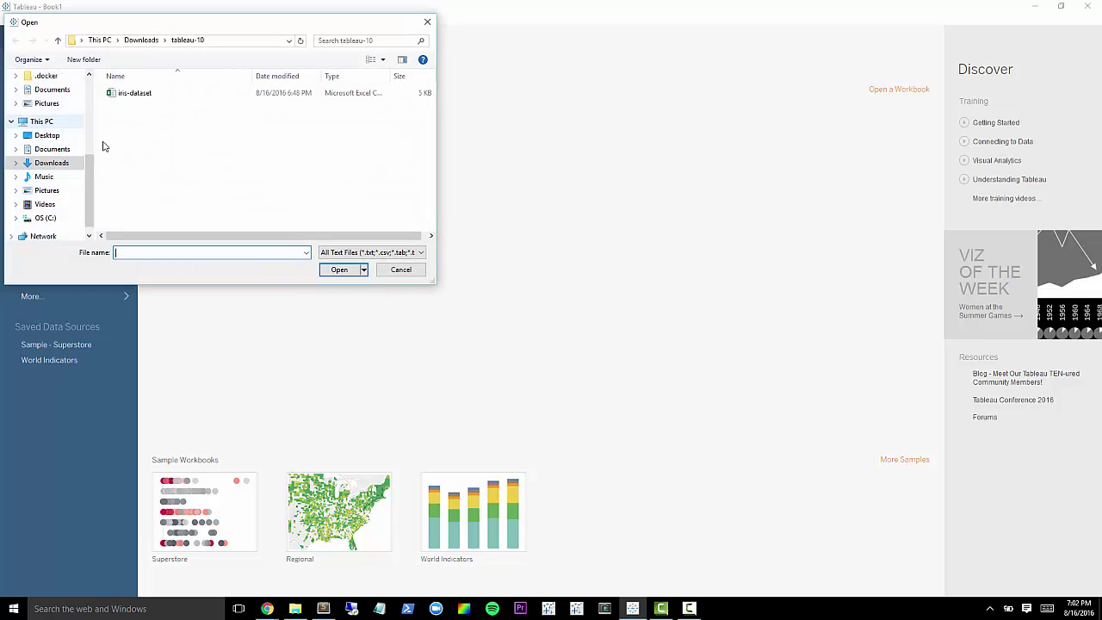
double_click(147, 98)
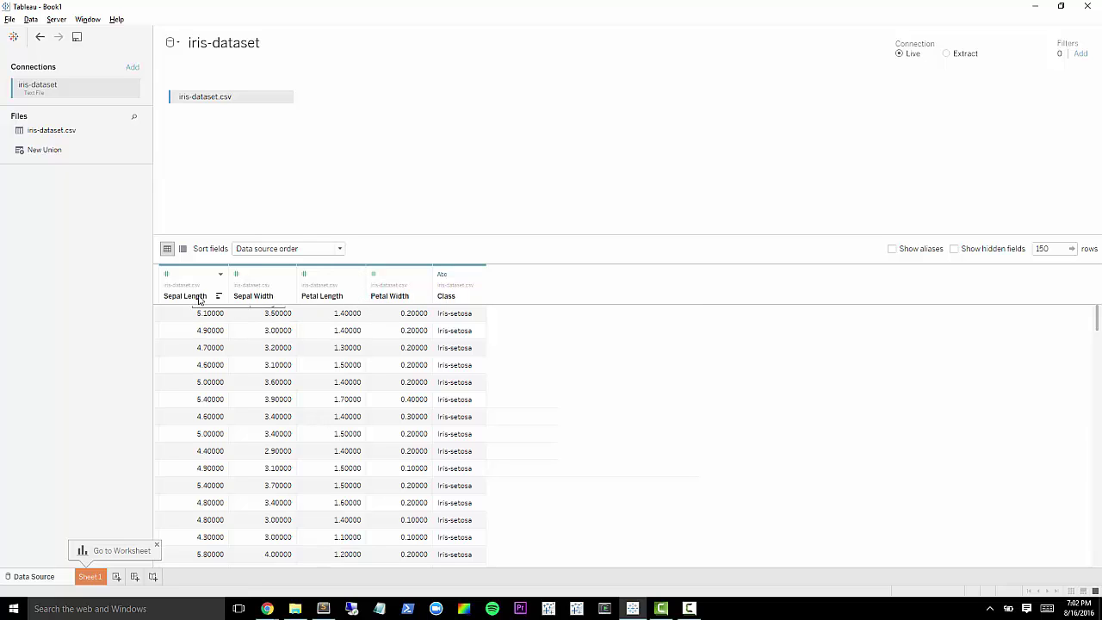
scroll(442, 377, "down", 10)
scroll(443, 379, "down", 5)
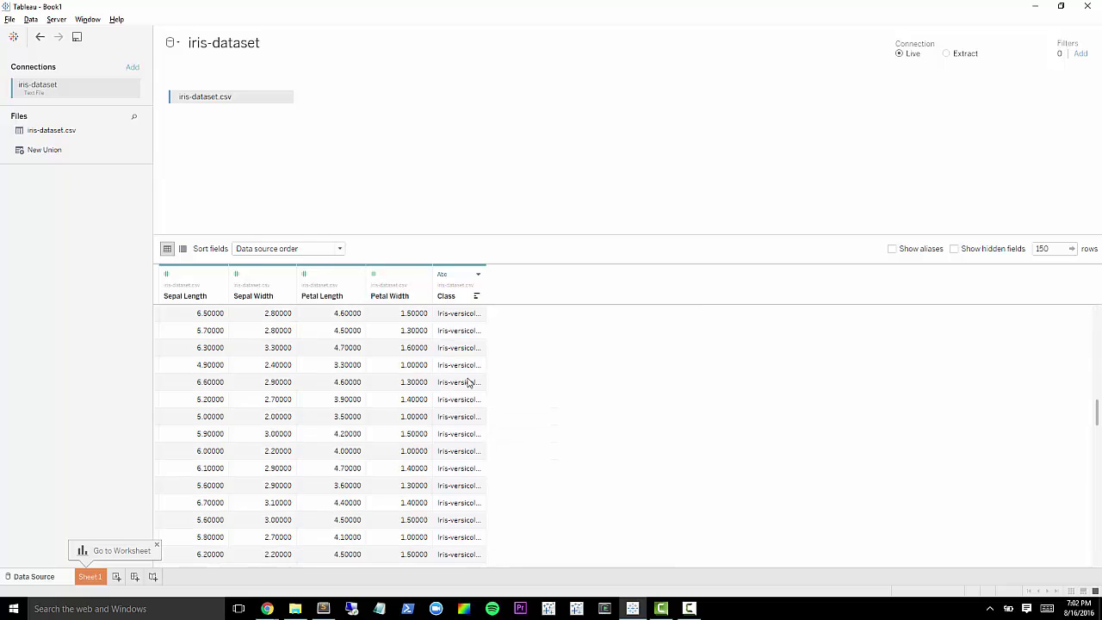
Step: On Sheet 1, plot Petal Width against Petal Length as a disaggregated scatter with Class on Color
left_click(94, 576)
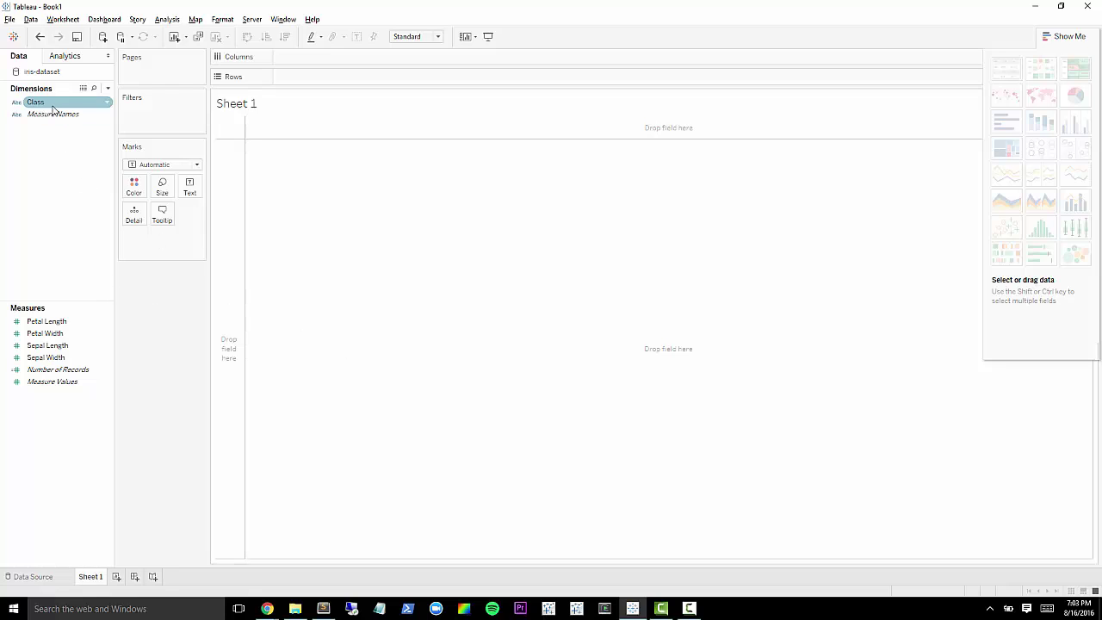
left_click(62, 322)
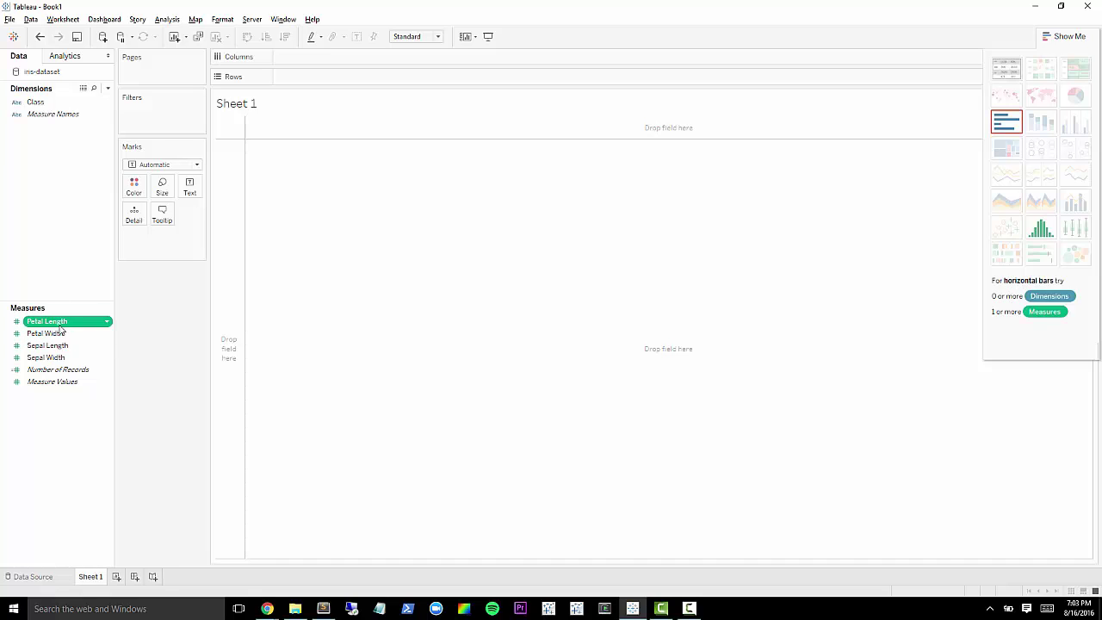
left_click(44, 333, "ctrl")
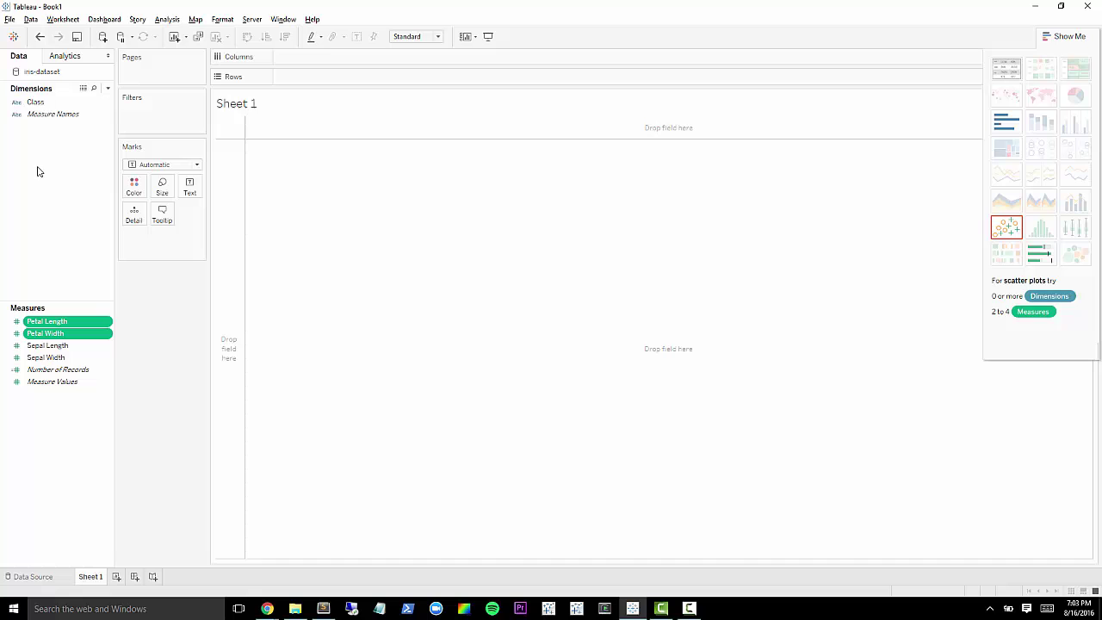
left_click(34, 102, "ctrl")
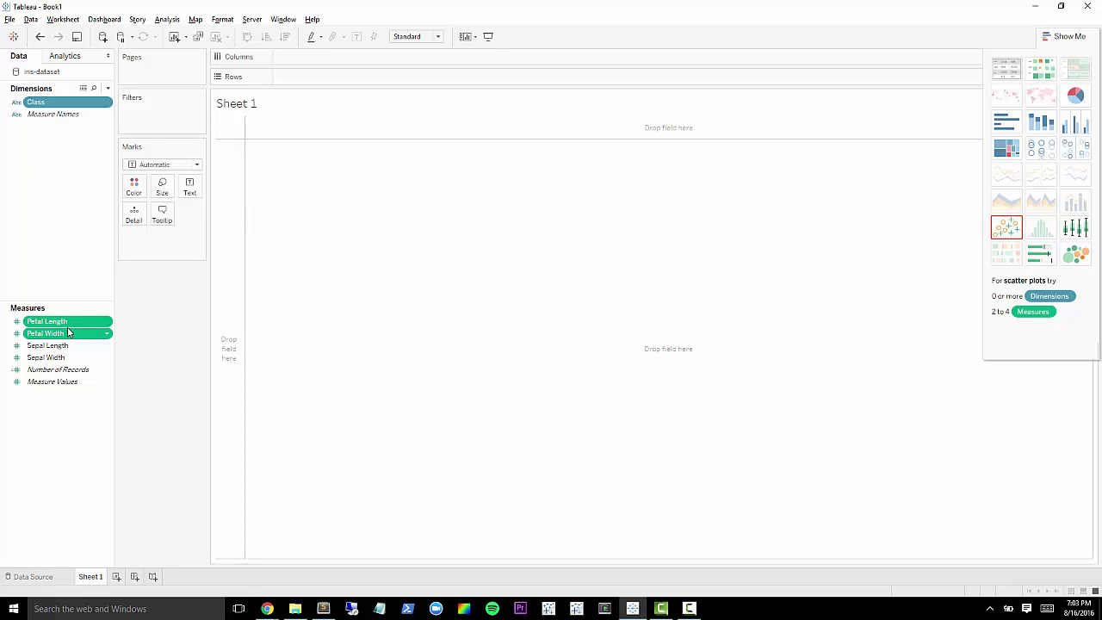
left_click(1009, 226)
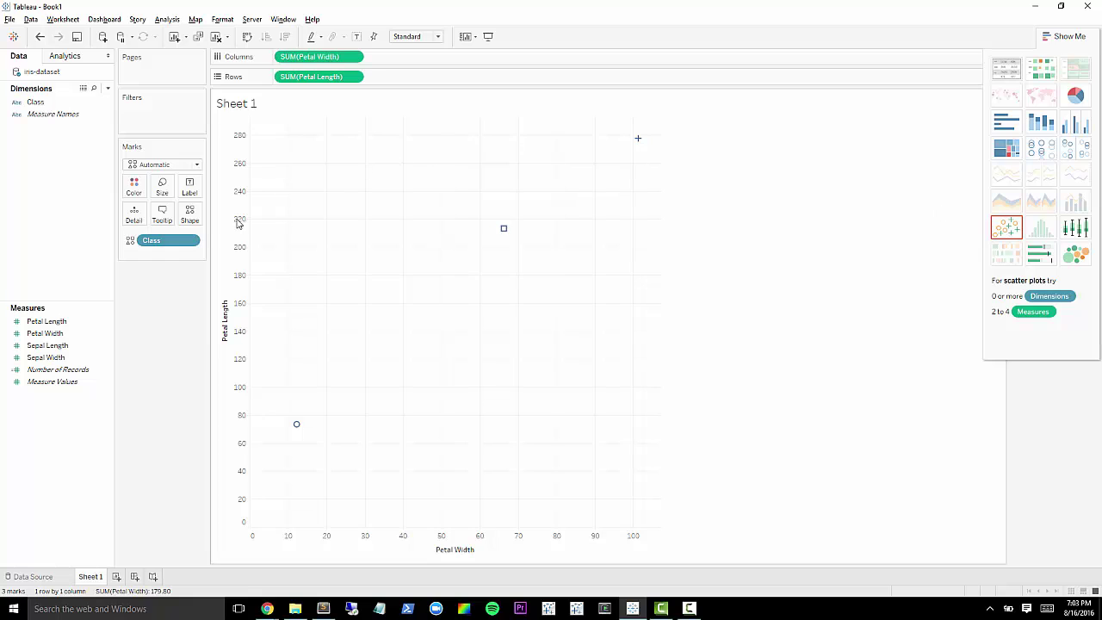
left_click_drag(167, 244, 136, 188)
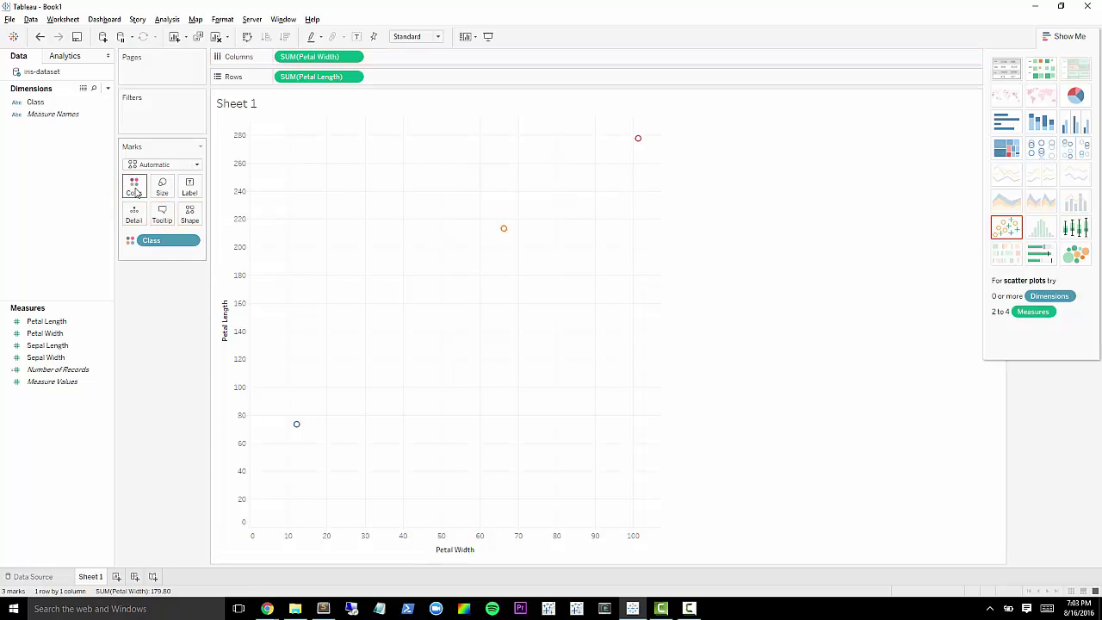
left_click(167, 19)
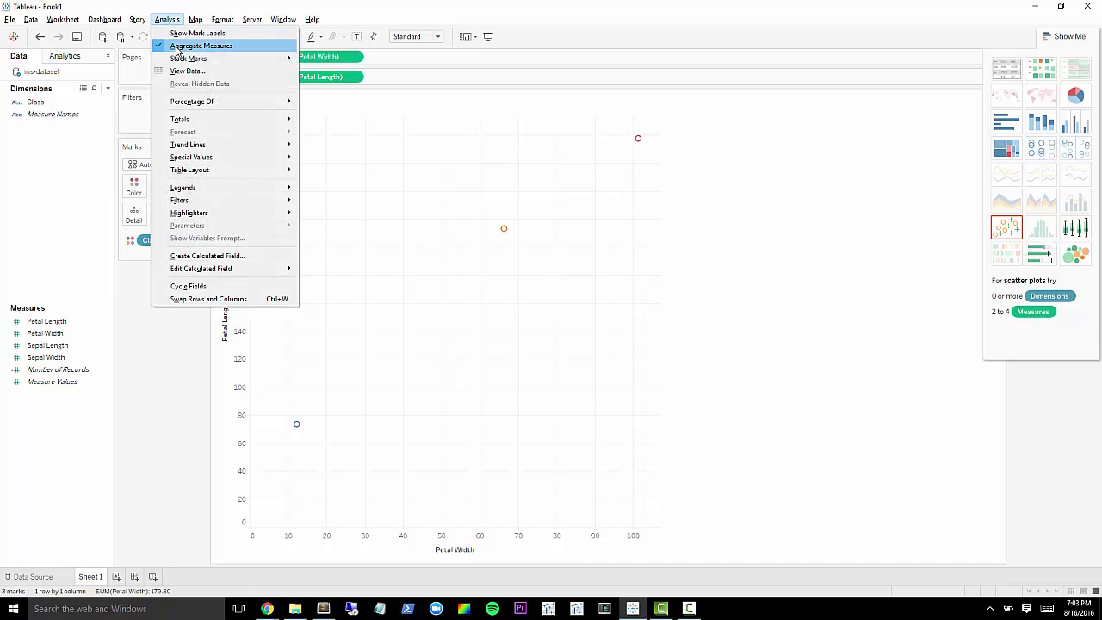
left_click(200, 46)
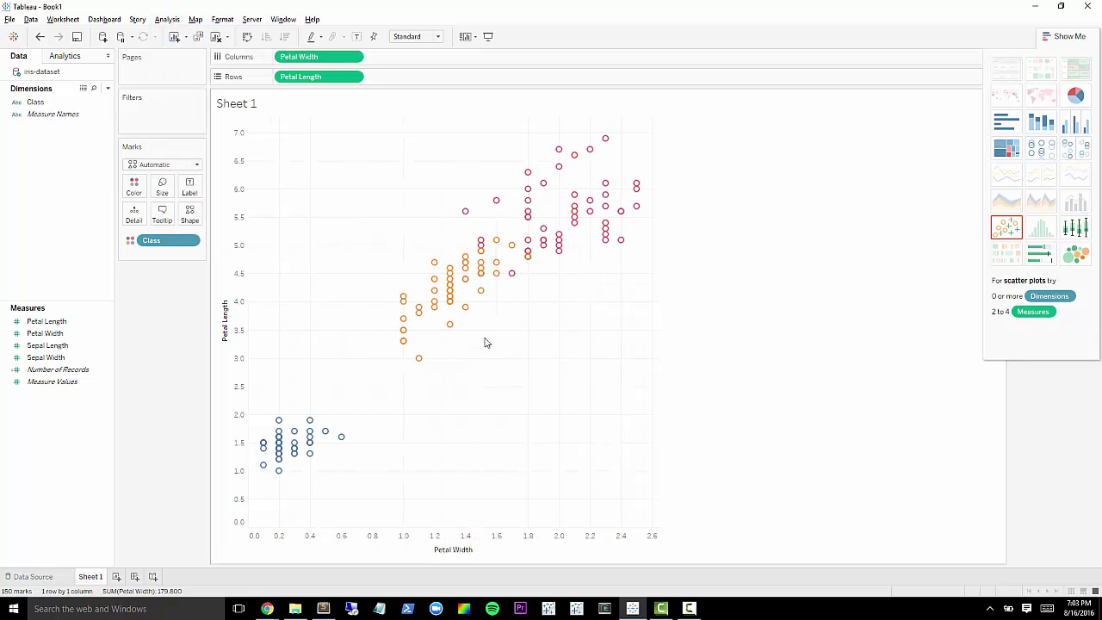
left_click(1067, 36)
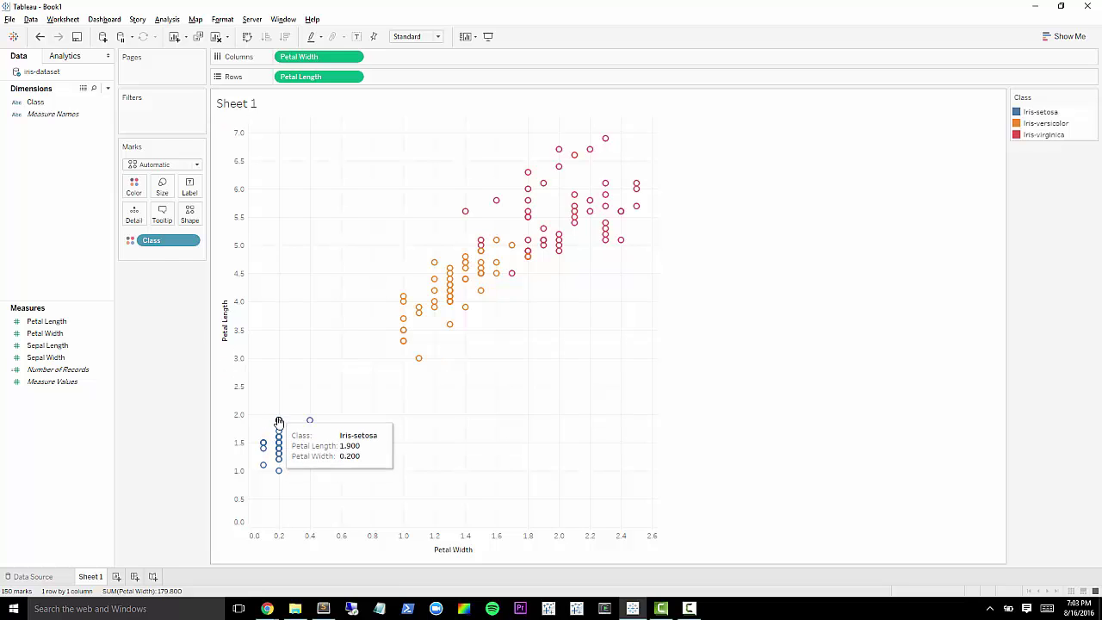
Step: Drop Class from the Marks card so all 150 points share one colour, and show the Analytics pane
left_click_drag(163, 246, 190, 336)
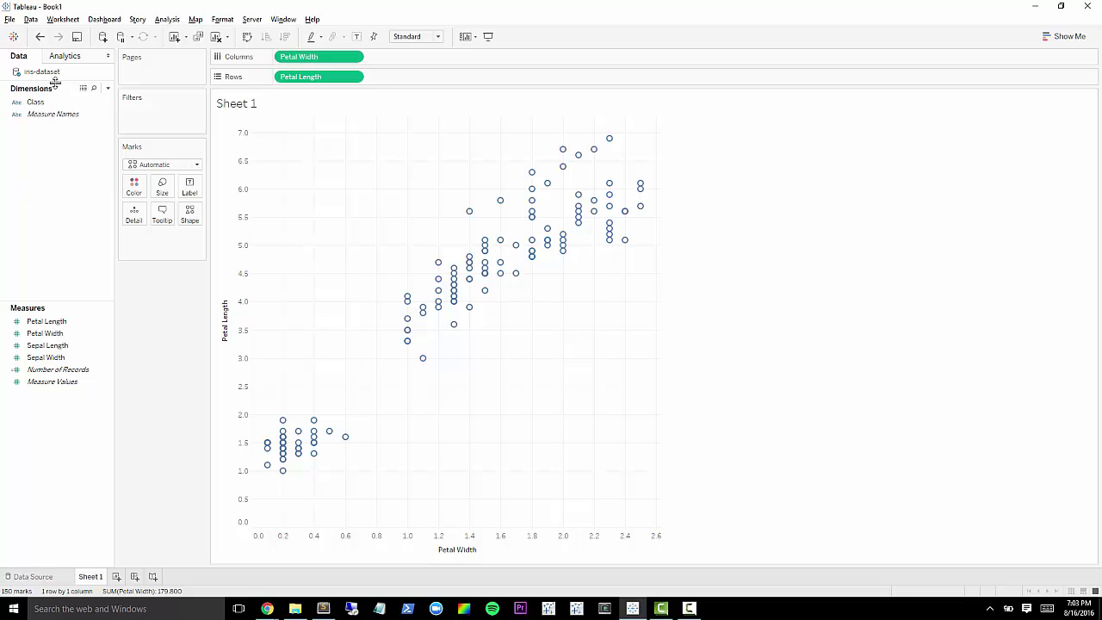
left_click(67, 56)
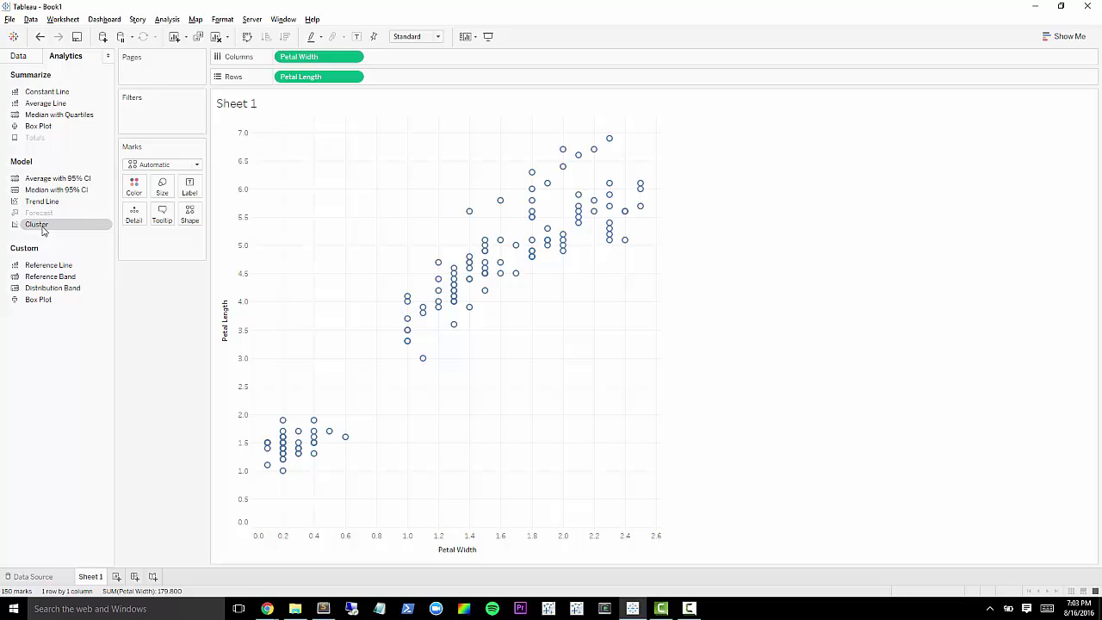
Step: Add a k-means Cluster to the Sheet 1 scatter plot with 3 clusters
left_click_drag(58, 228, 315, 143)
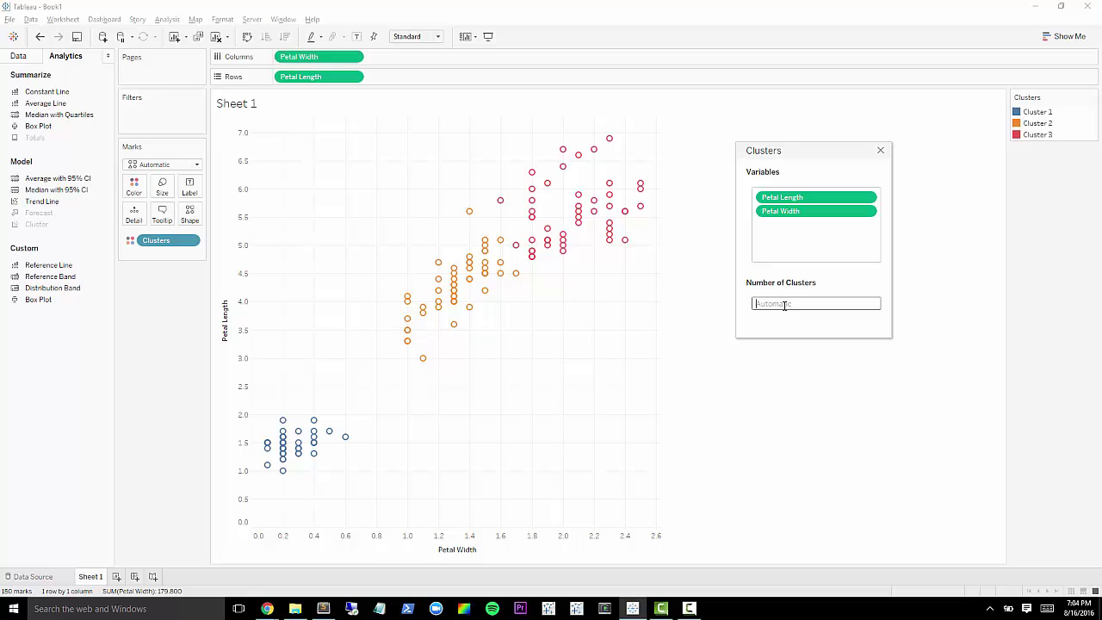
type("3")
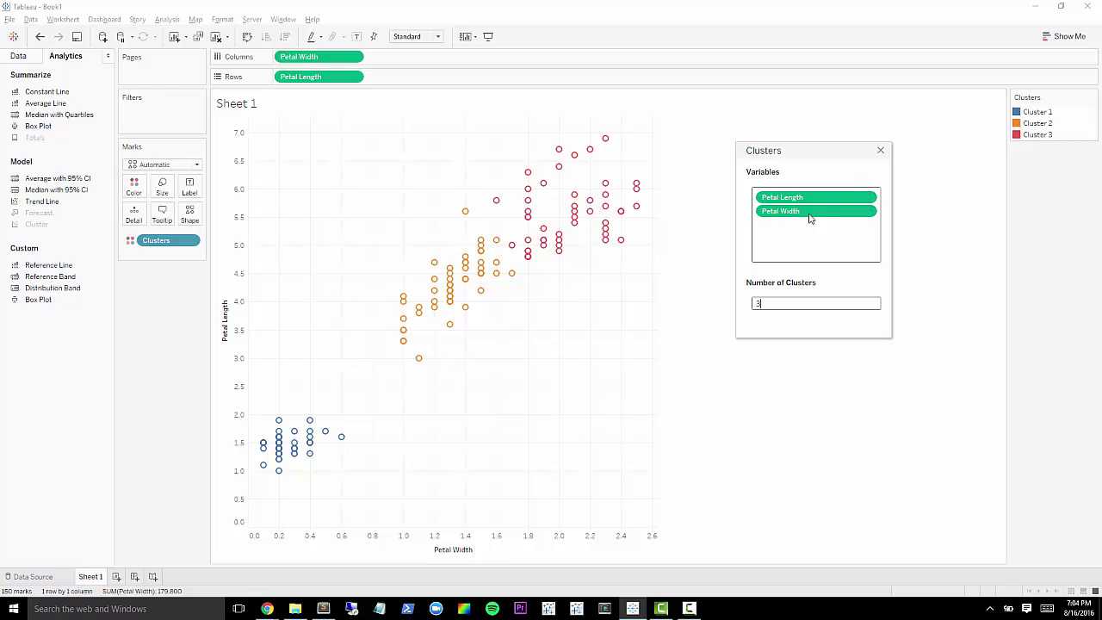
left_click(880, 151)
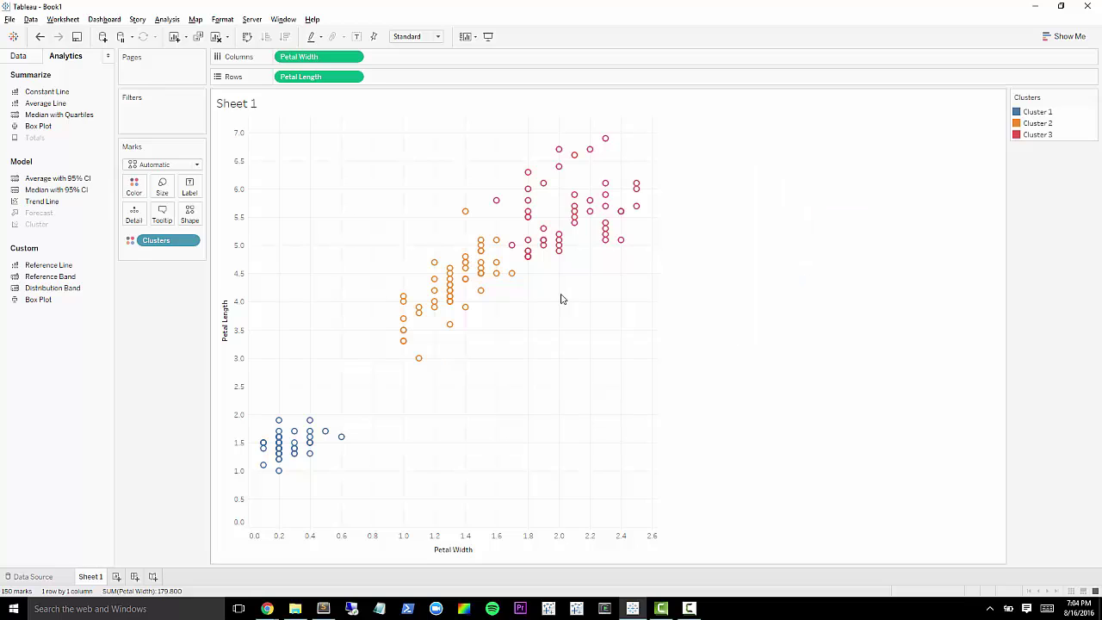
Step: Create Sheet 2 with a Petal Length/Petal Width scatter, Class on Color, and Aggregate Measures unchecked
left_click(117, 577)
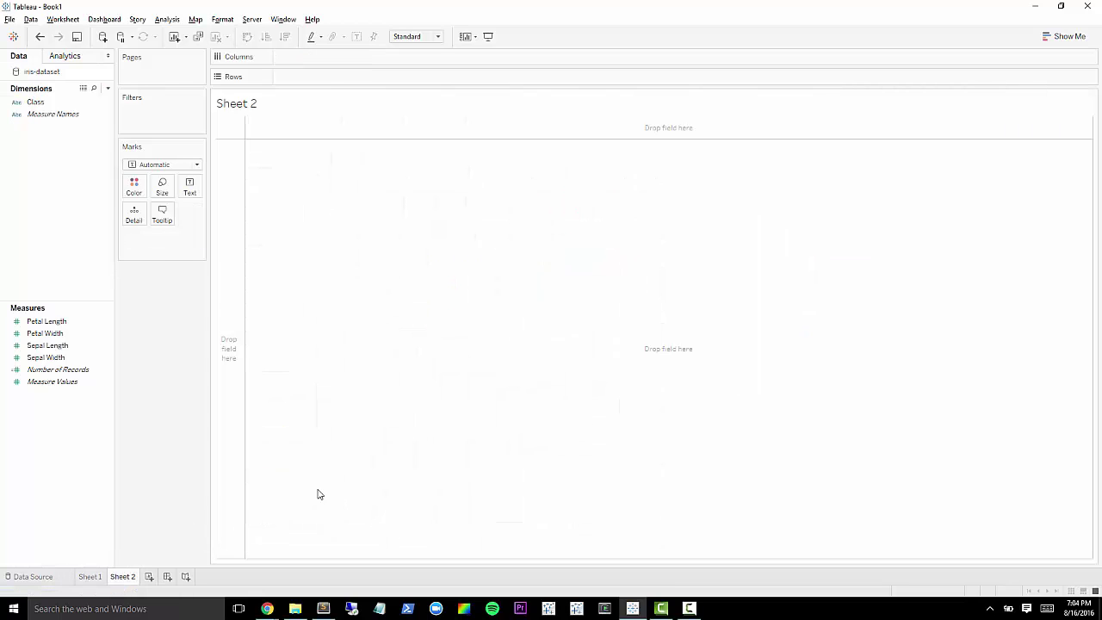
left_click(60, 322)
left_click(54, 334, "ctrl")
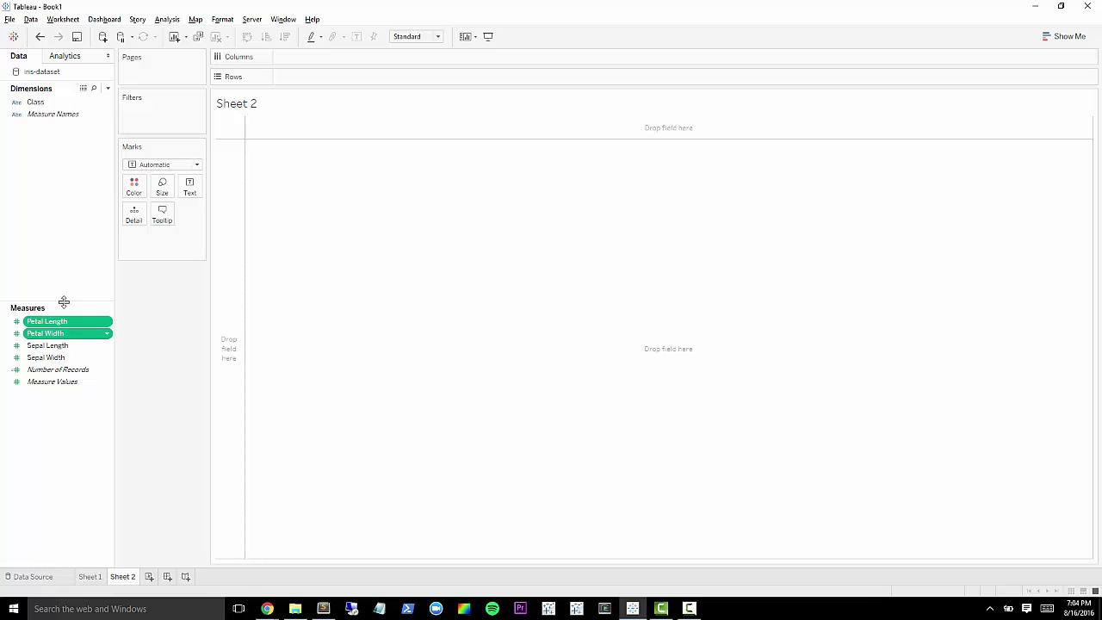
left_click(39, 102, "ctrl")
left_click_drag(39, 102, 1064, 71)
left_click(1068, 36)
left_click(1008, 228)
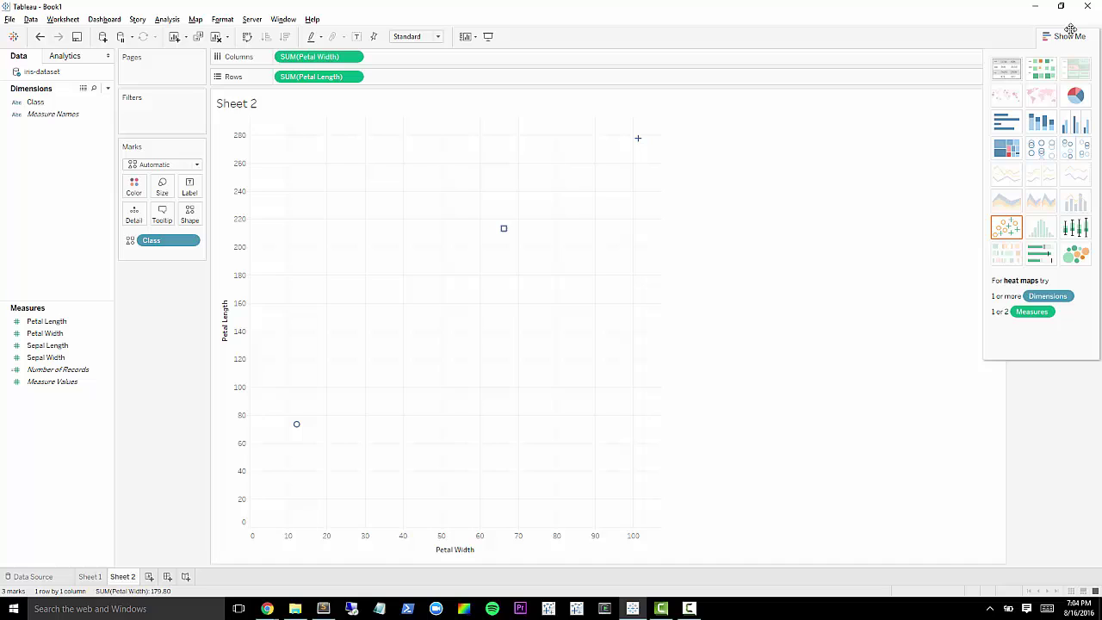
left_click(1073, 37)
left_click_drag(167, 241, 134, 188)
left_click(167, 19)
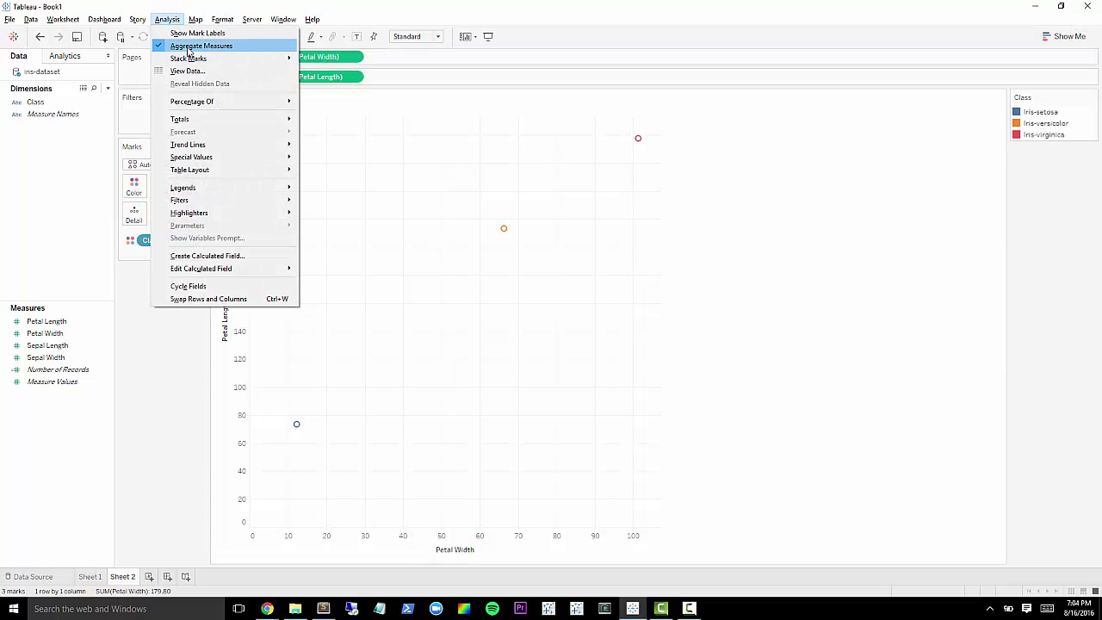
left_click(188, 49)
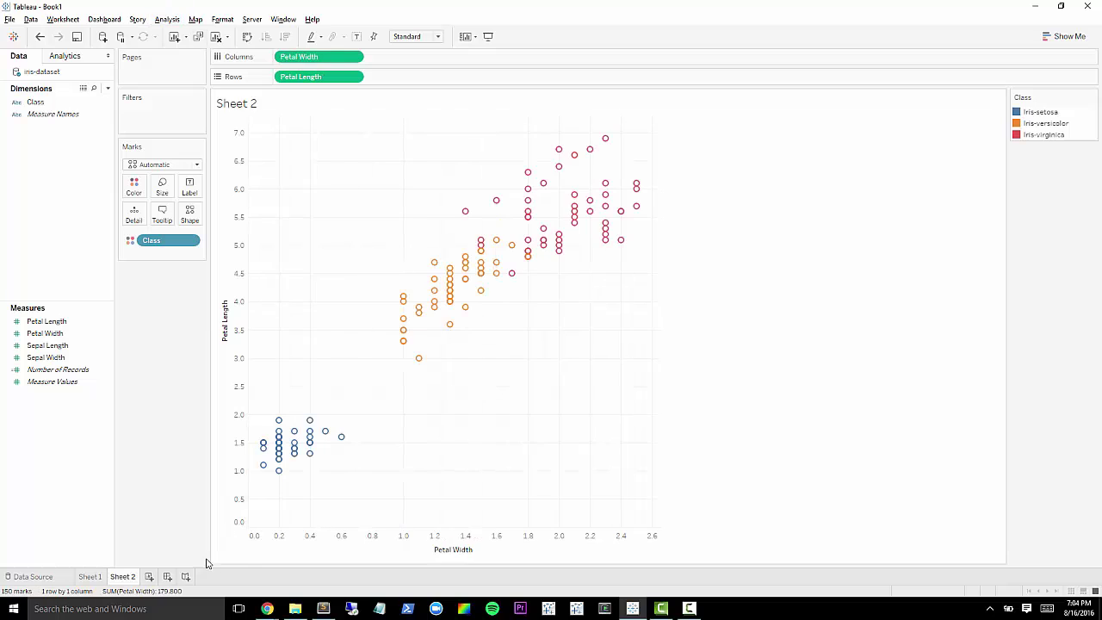
Step: Create Dashboard 1 with the Sheet 1 and Sheet 2 scatter plots placed side by side
left_click(167, 576)
double_click(37, 160)
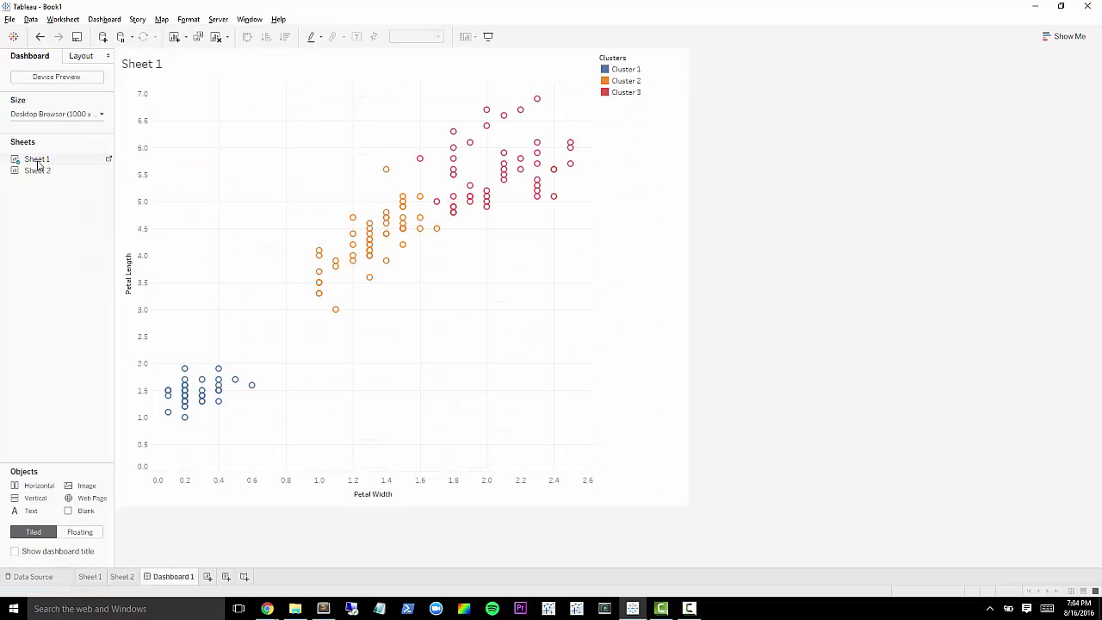
double_click(39, 171)
left_click(664, 229)
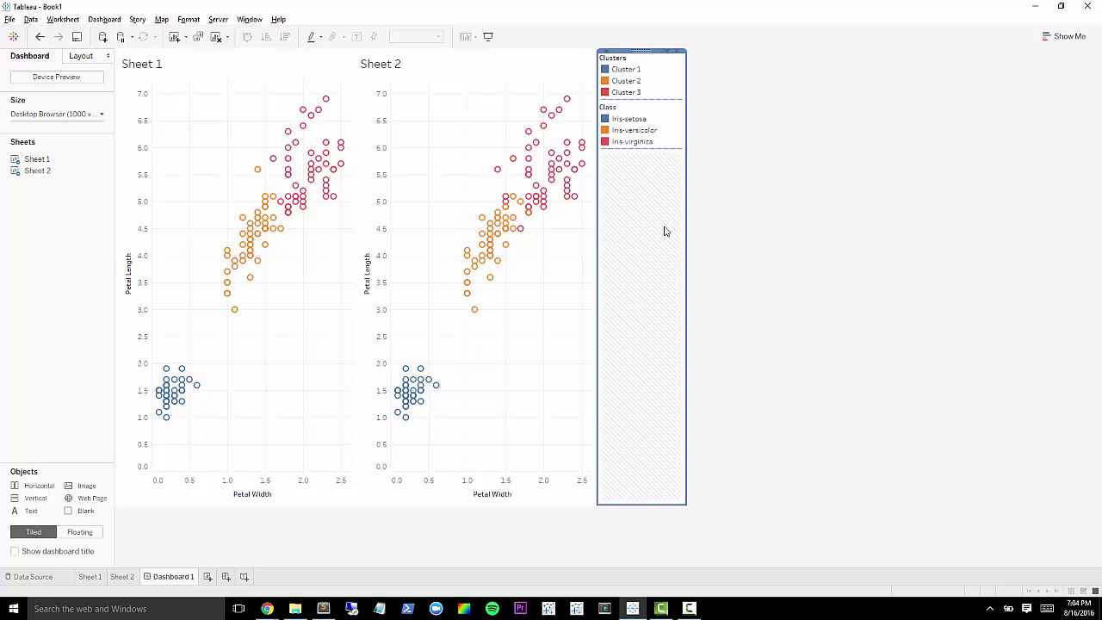
Step: Set the dashboard size to Automatic so it fills the screen
left_click(60, 114)
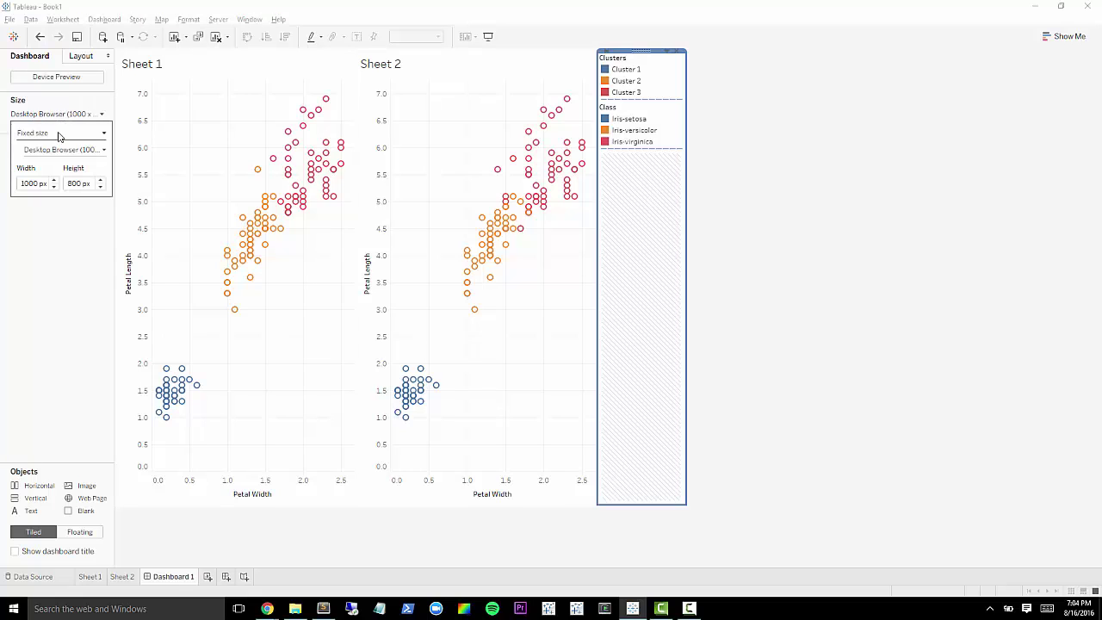
left_click(55, 133)
left_click(50, 156)
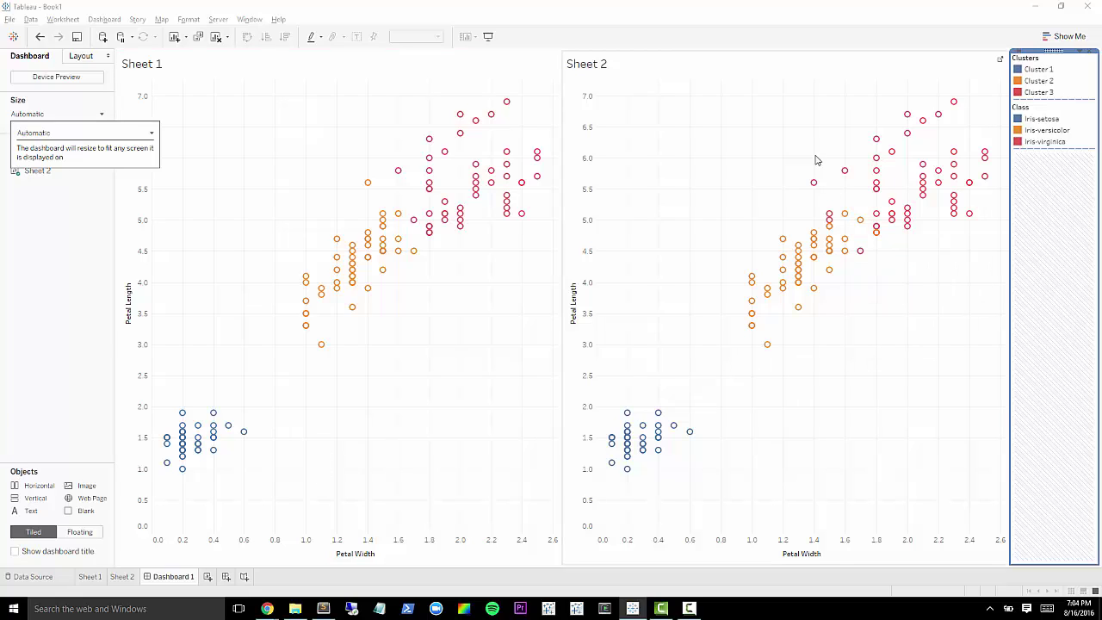
mouse_move(384, 226)
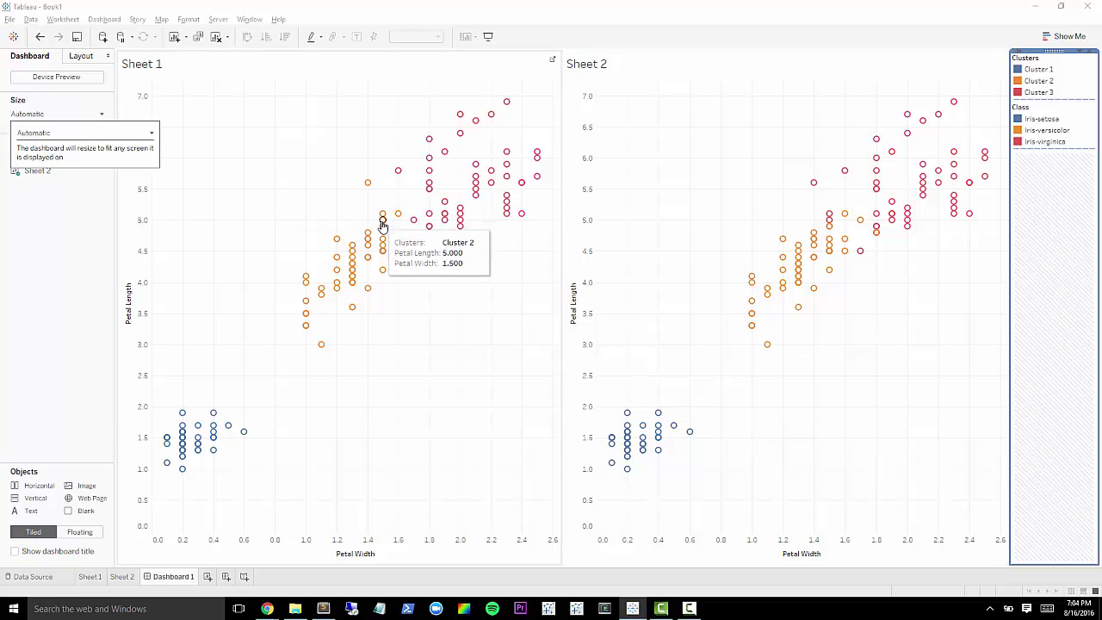
mouse_move(829, 225)
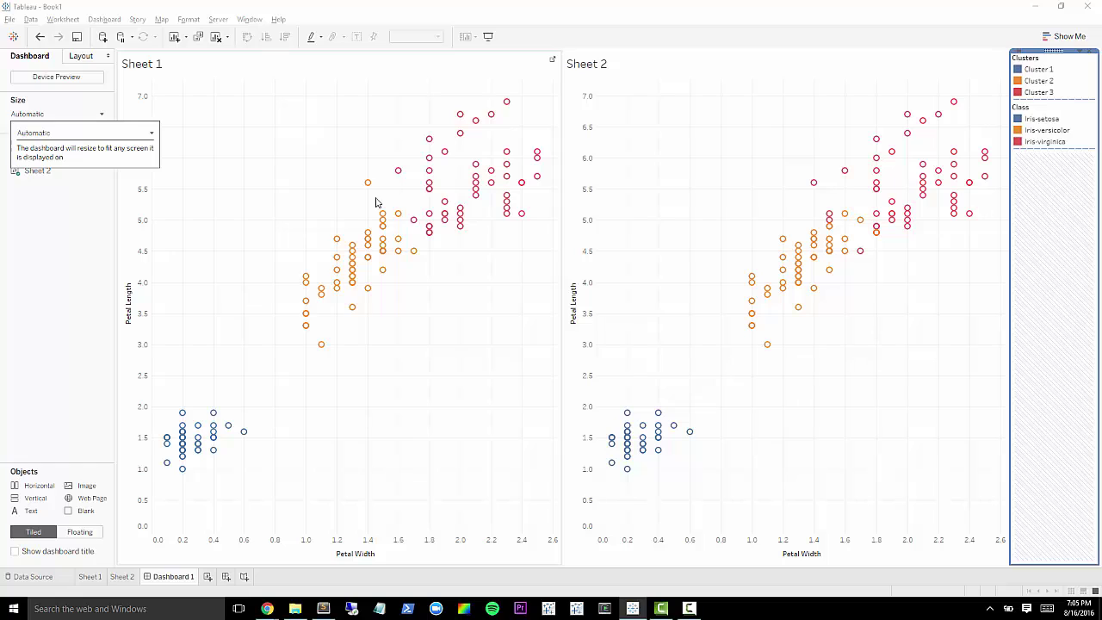
Step: Add blank Sheet 3 and save Sheet 1's clusters as a Petal Length & Petal Width (clusters) dimension
left_click(207, 577)
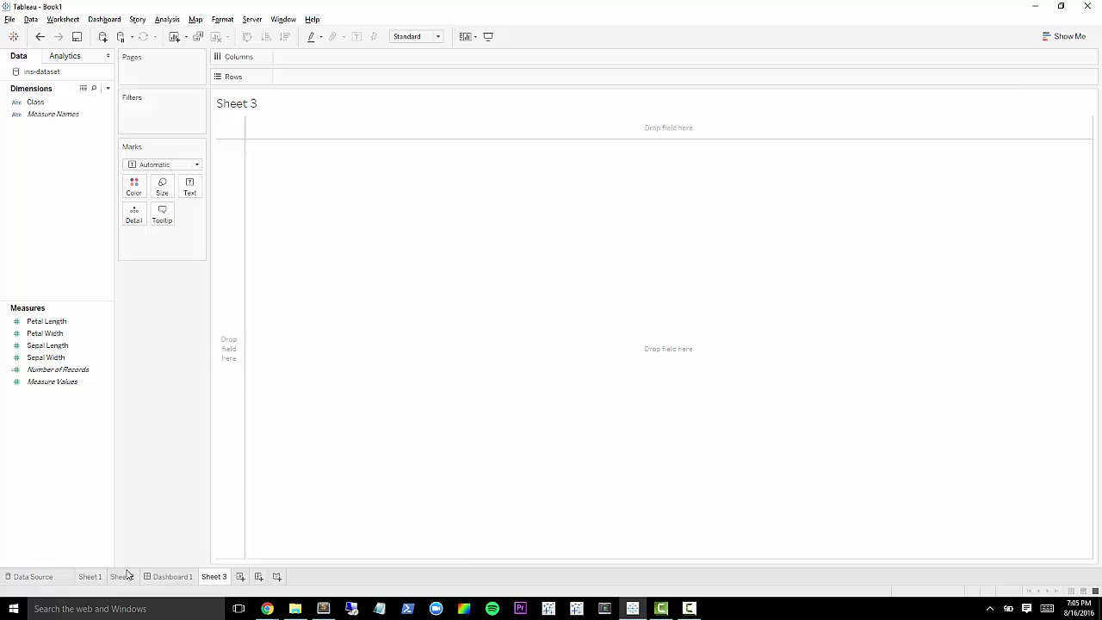
left_click(90, 577)
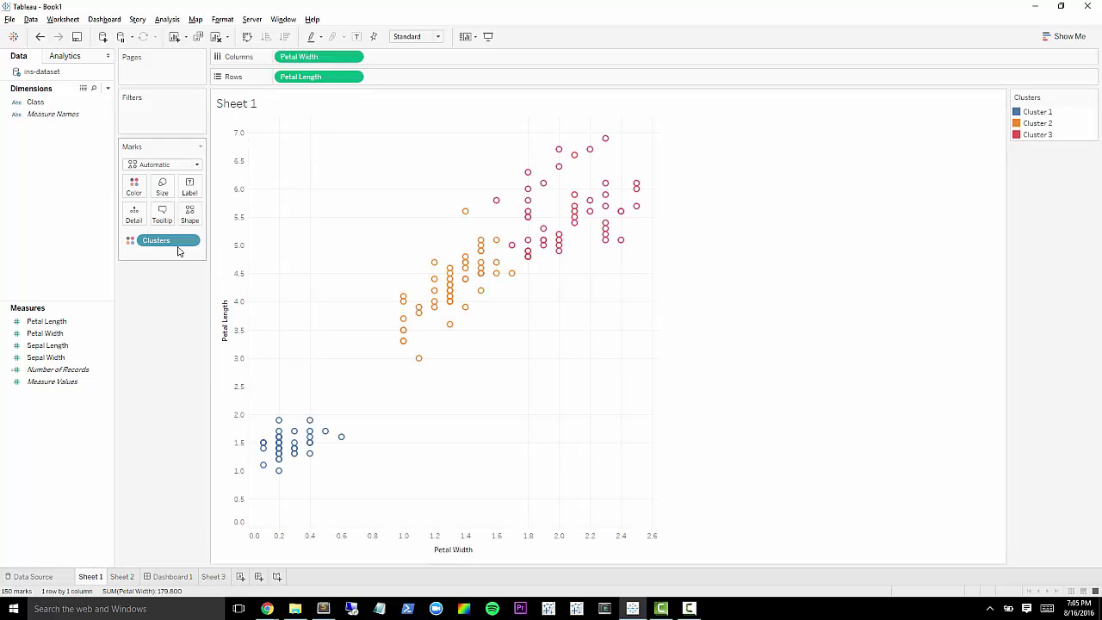
left_click_drag(168, 242, 37, 140)
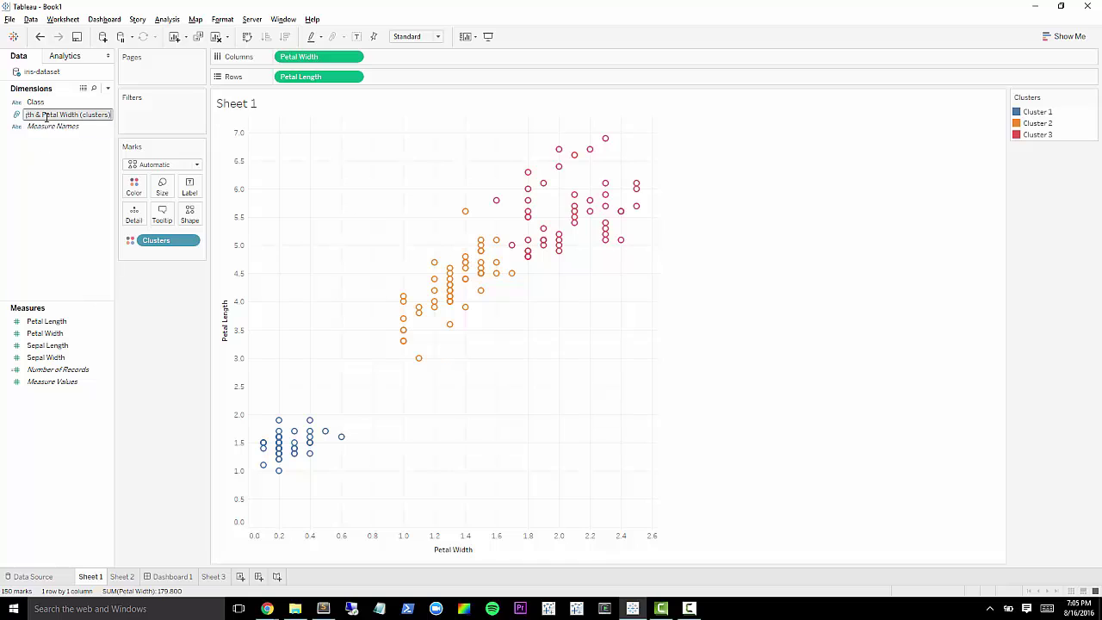
key("Return")
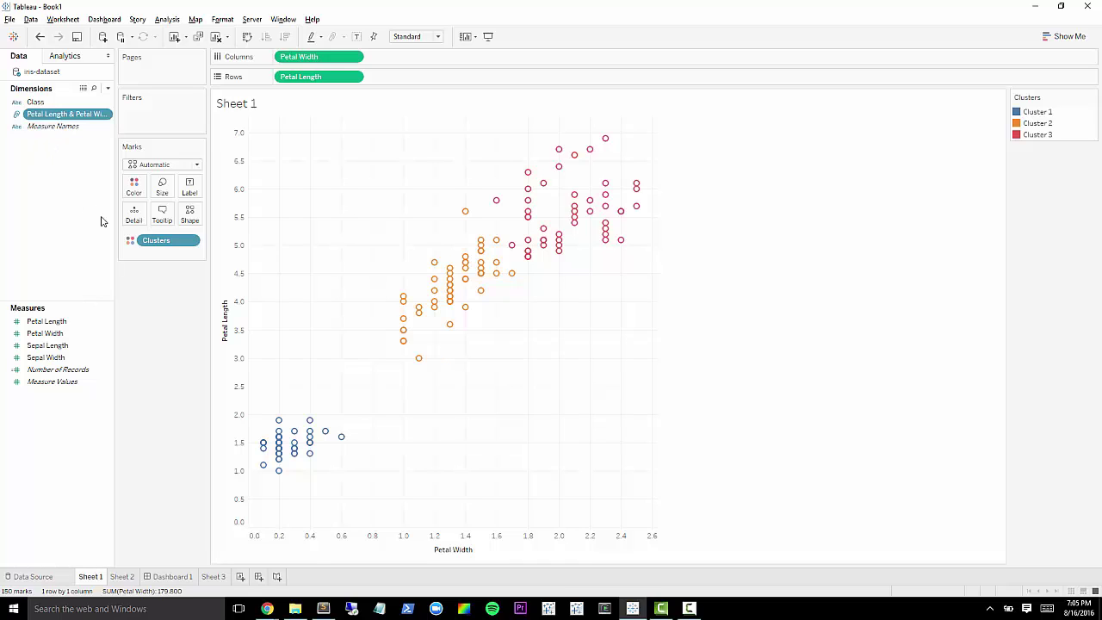
right_click(63, 118)
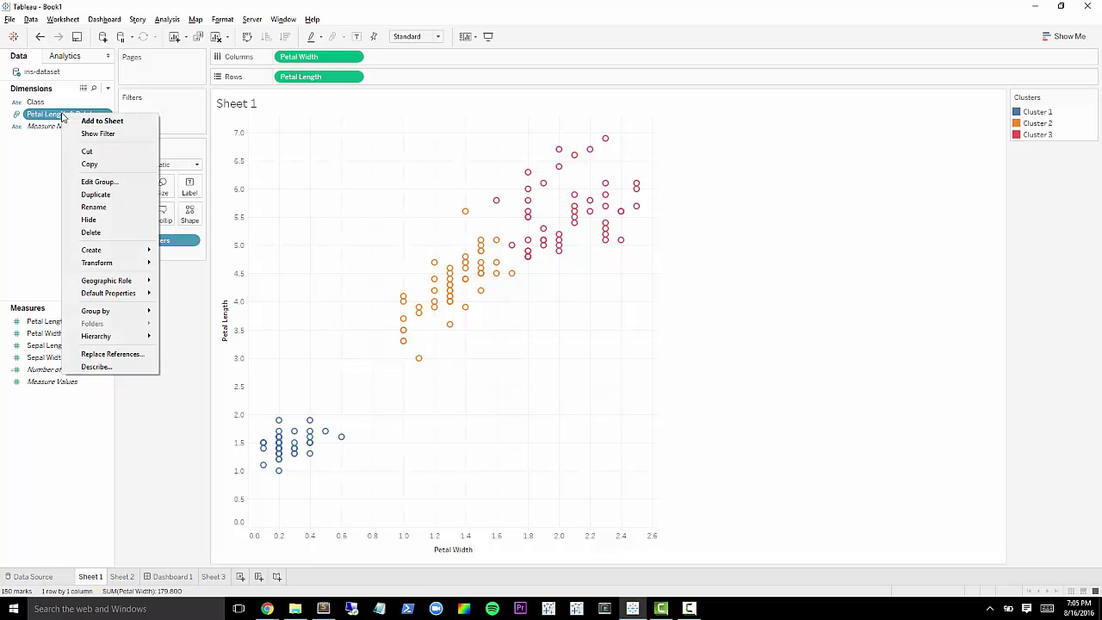
left_click(97, 182)
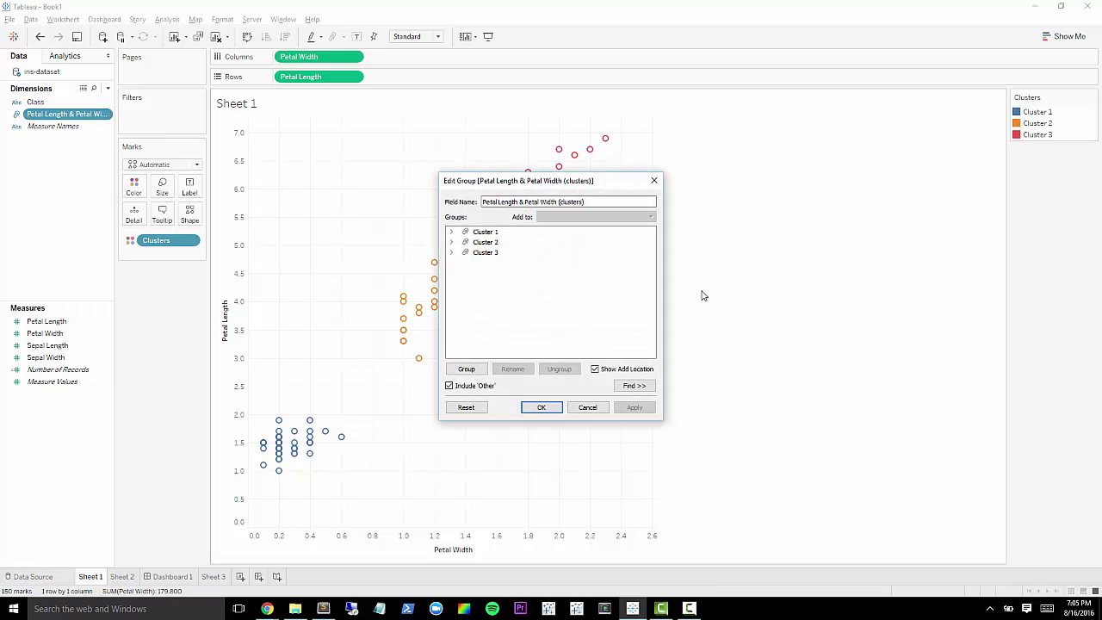
left_click(655, 180)
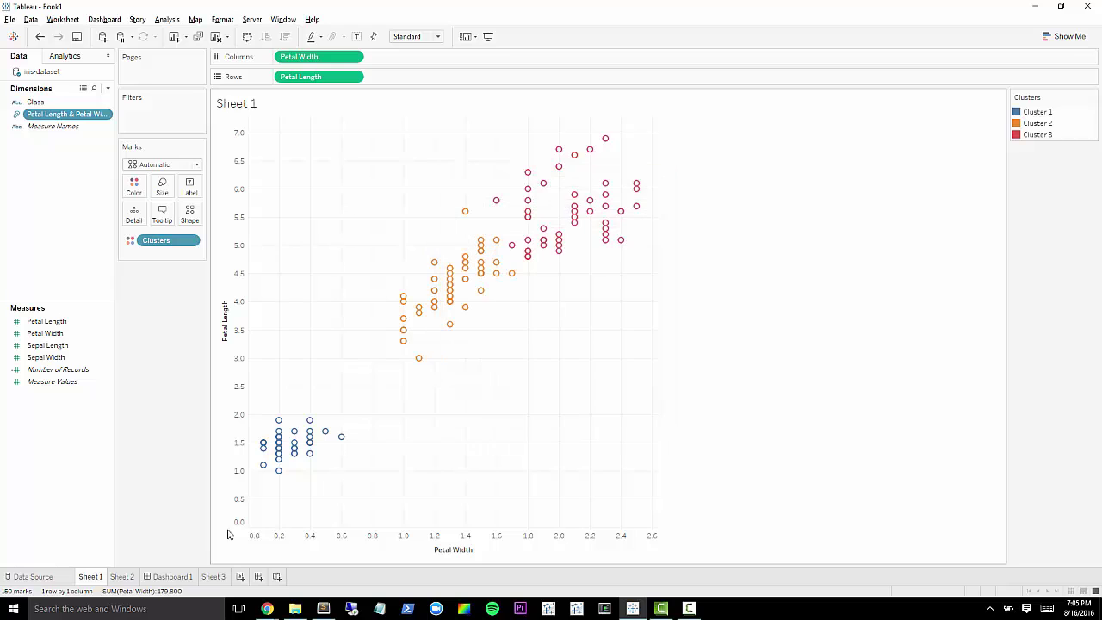
Step: In the clusters group editor, rename Cluster 1 to Iris-setosa
left_click(127, 577)
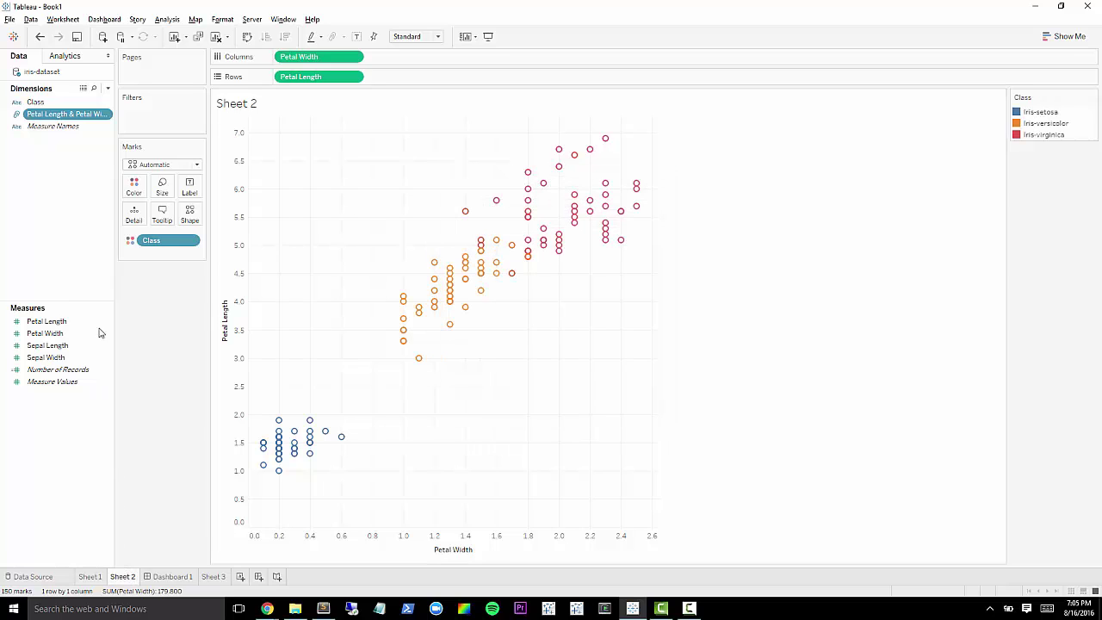
right_click(49, 114)
left_click(90, 180)
left_click_drag(500, 180, 365, 167)
left_click(365, 222)
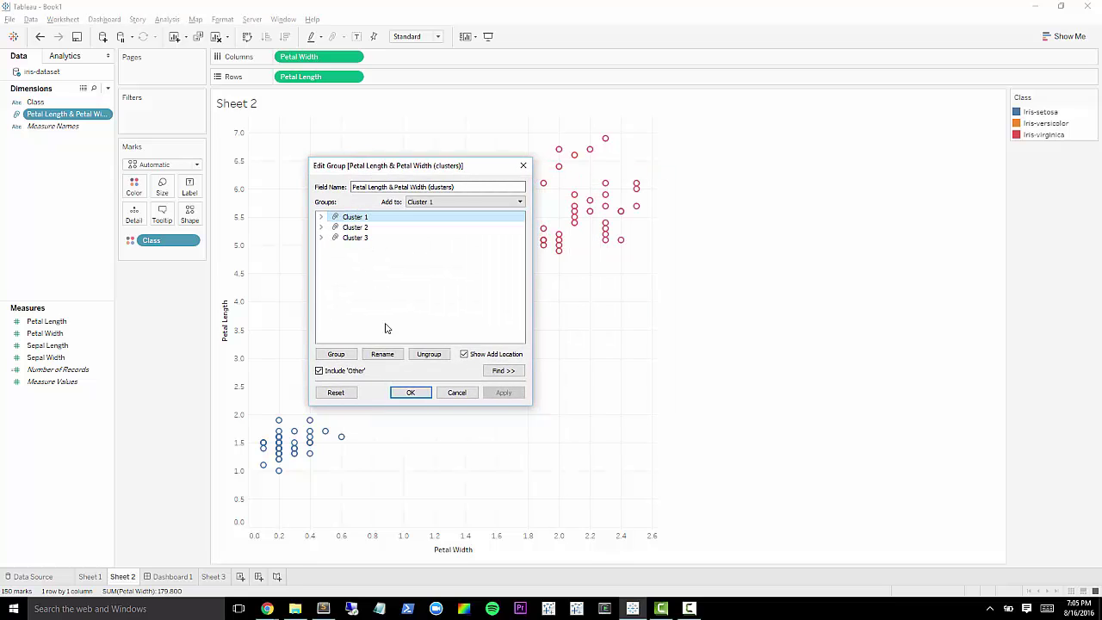
left_click(383, 355)
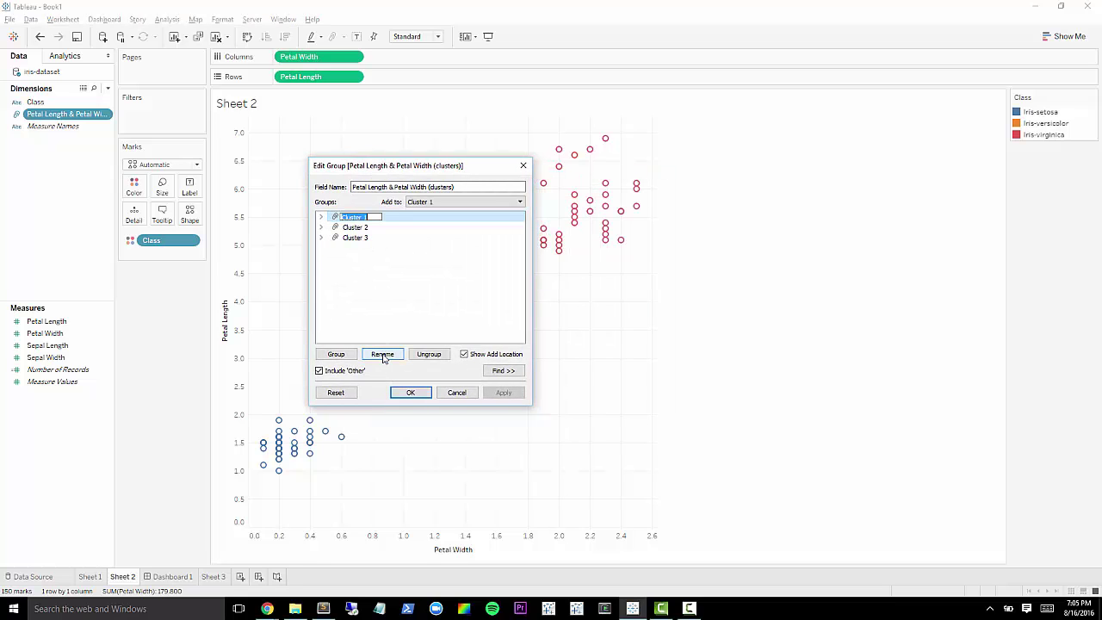
type("Iris-setosa")
key("Return")
Step: Rename Cluster 2 to Iris-versicolor and Cluster 3 to Iris-virginica, then save the groups
left_click(362, 228)
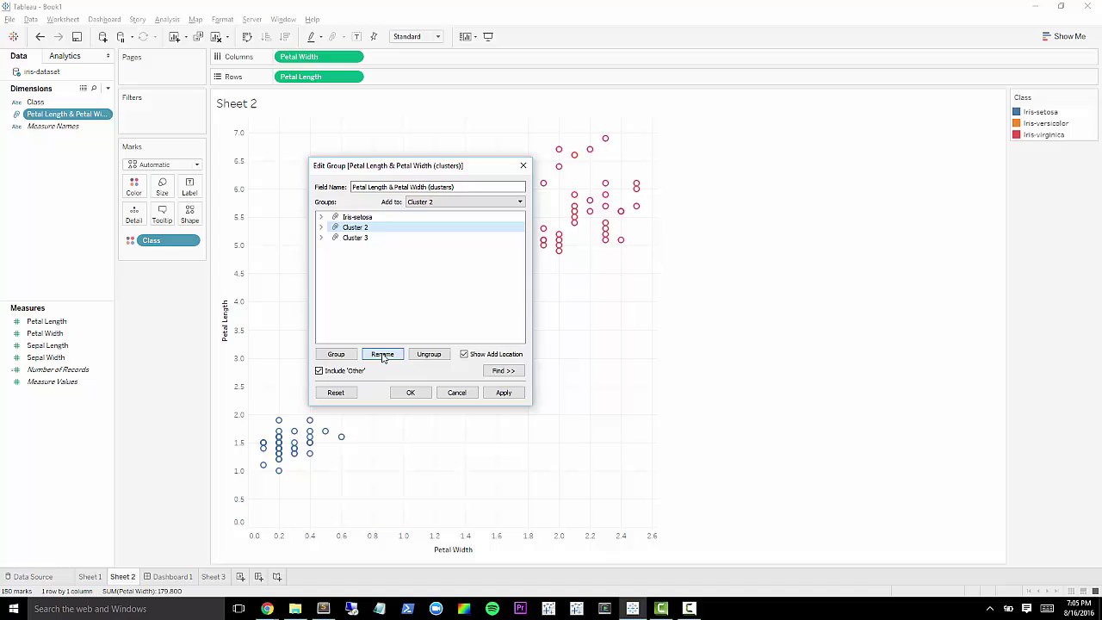
left_click(383, 355)
type("Iris-versicolor")
key("Return")
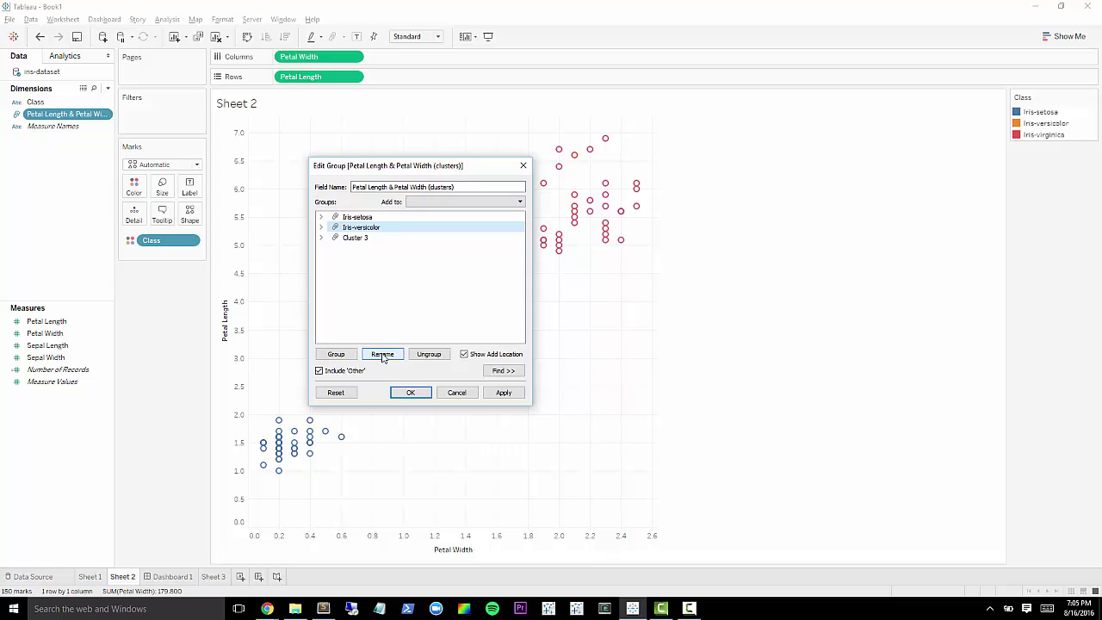
right_click(358, 237)
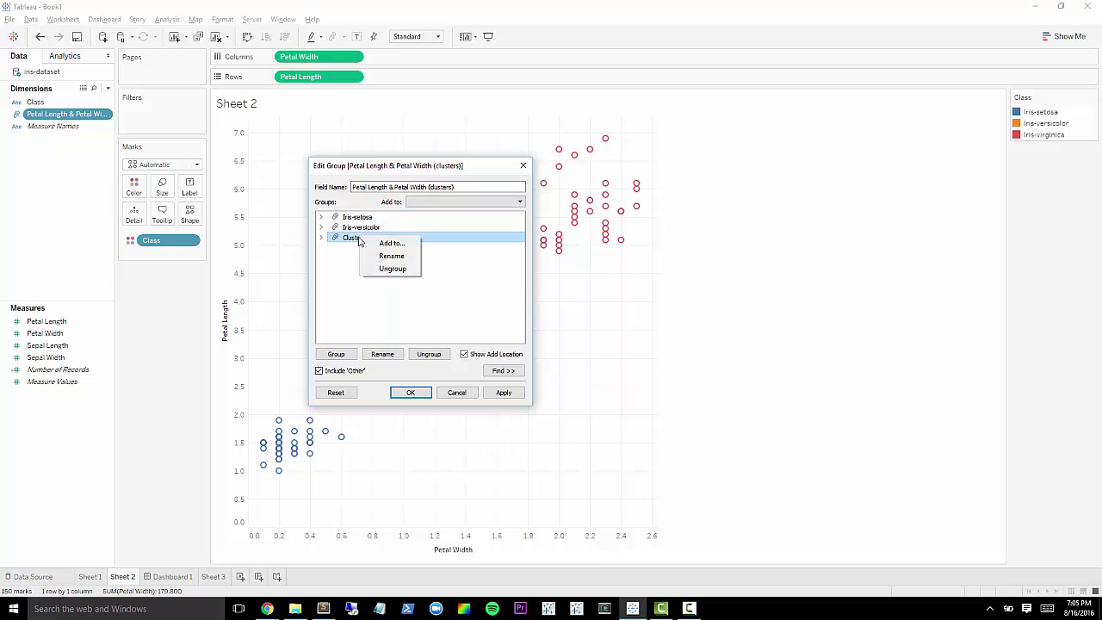
left_click(387, 257)
type("Iris-vir")
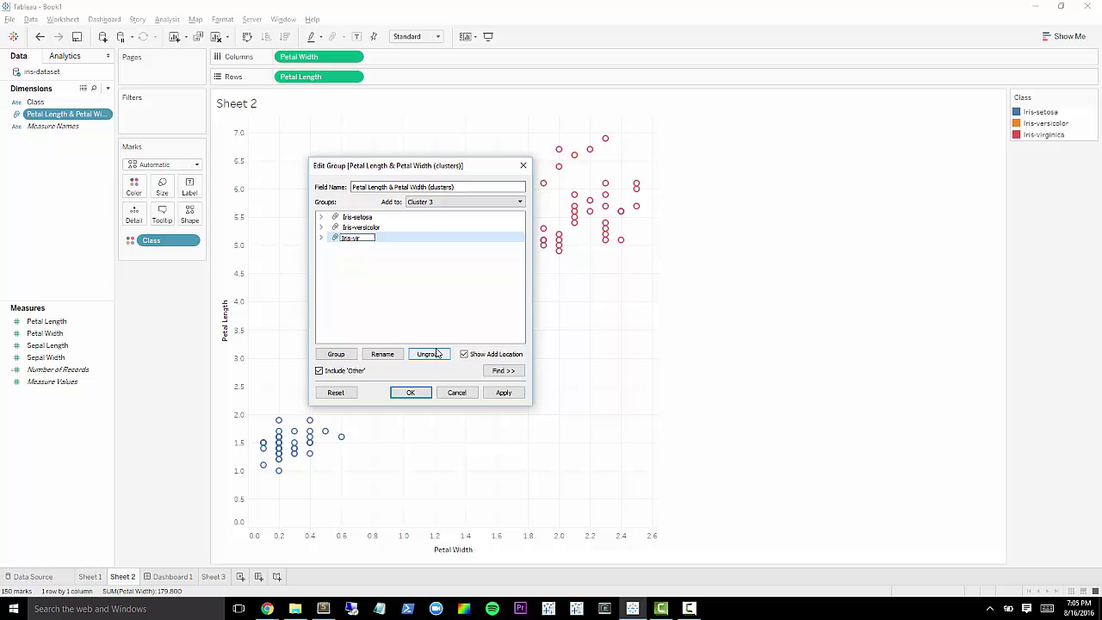
type("ginica")
key("Return")
left_click(411, 393)
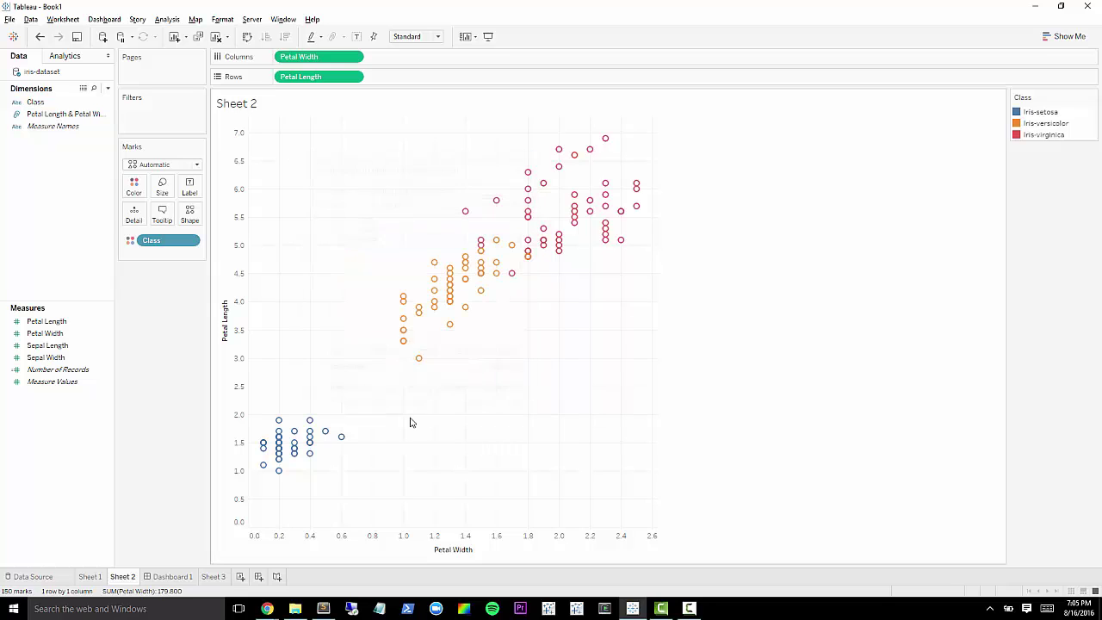
Step: Create calculated field Successes as [Petal Length & Petal Width (clusters)] == [Class]
right_click(56, 116)
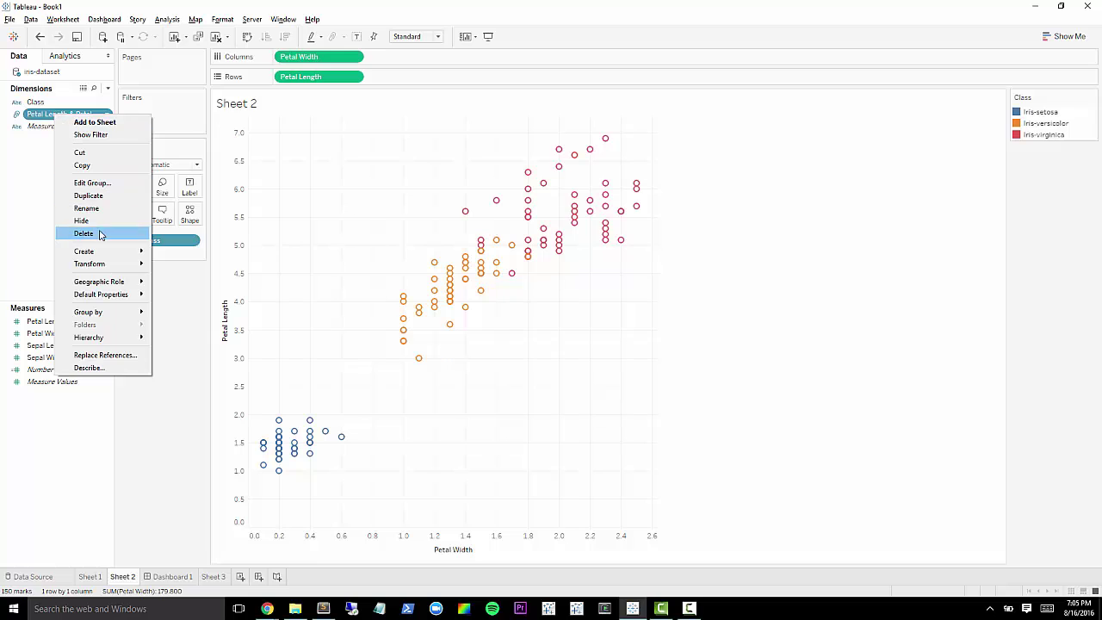
mouse_move(99, 252)
left_click(191, 253)
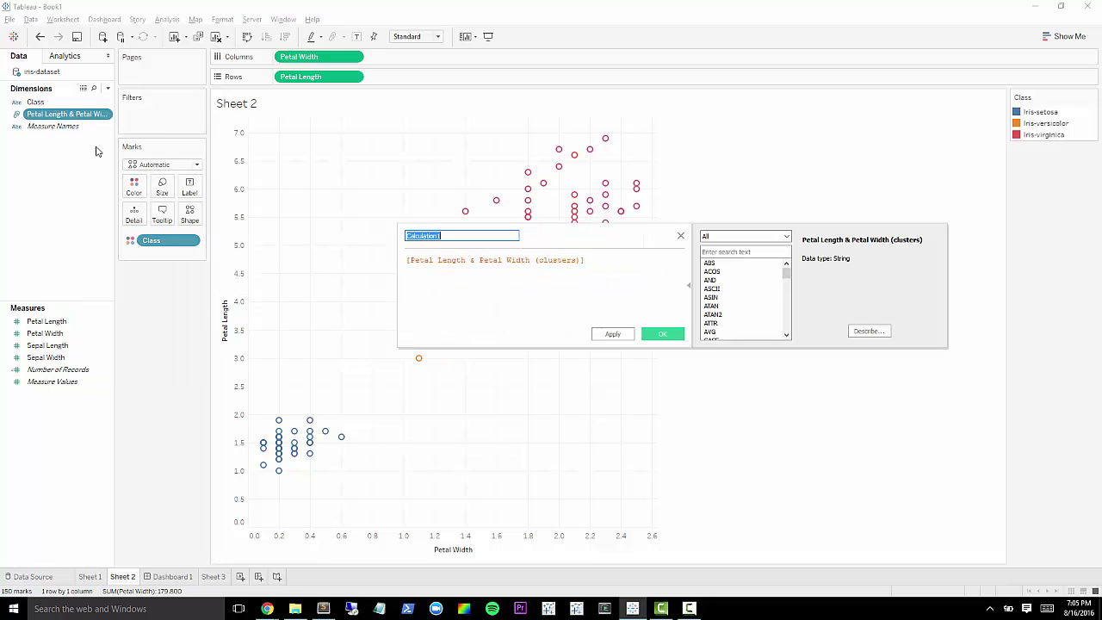
left_click(648, 269)
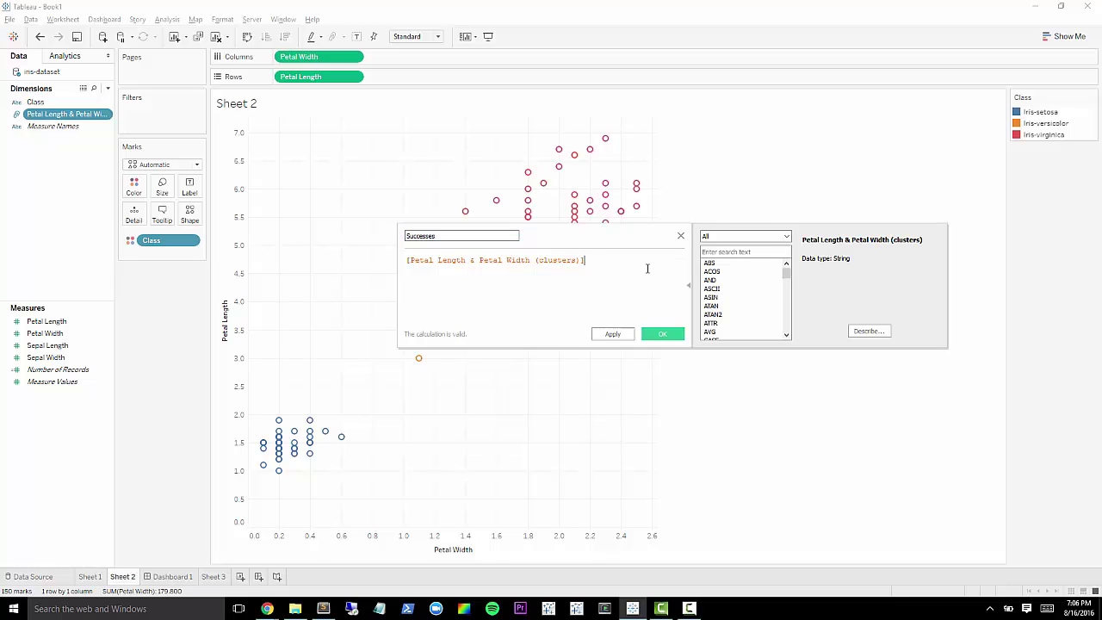
type("== cl")
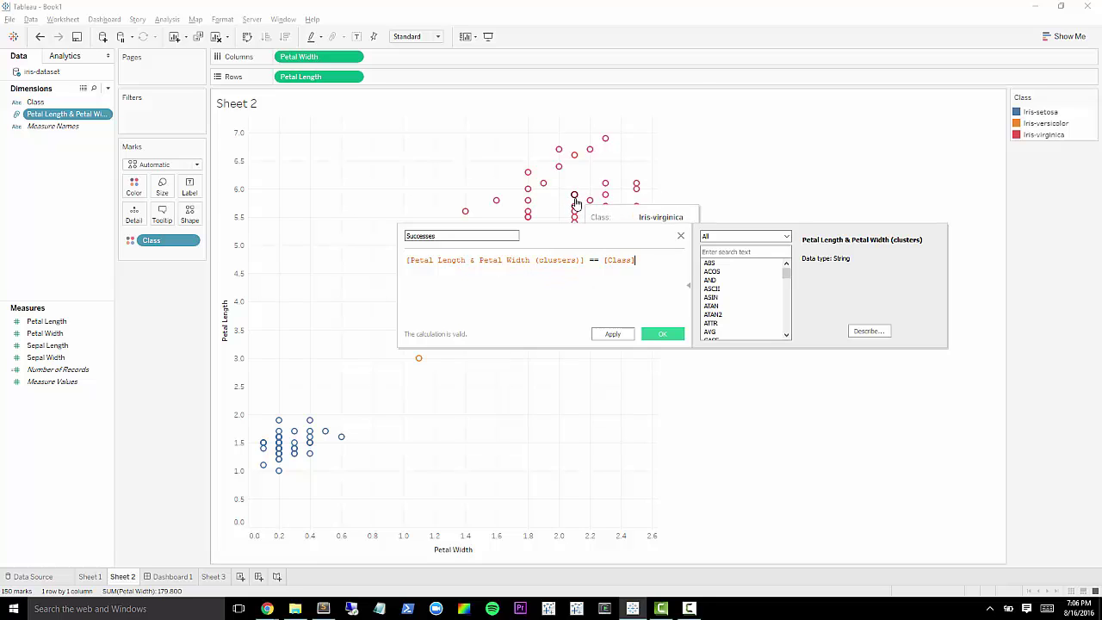
left_click(662, 335)
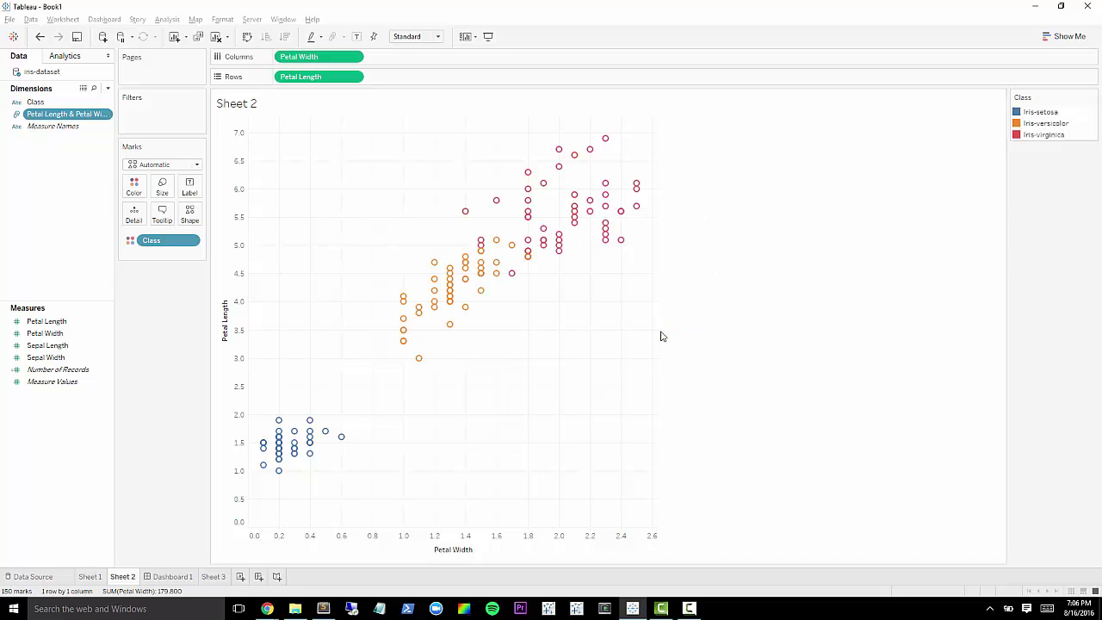
Step: On Sheet 3, chart Number of Records by Successes as descending columns: True 144, False 6
left_click(223, 577)
left_click(72, 128)
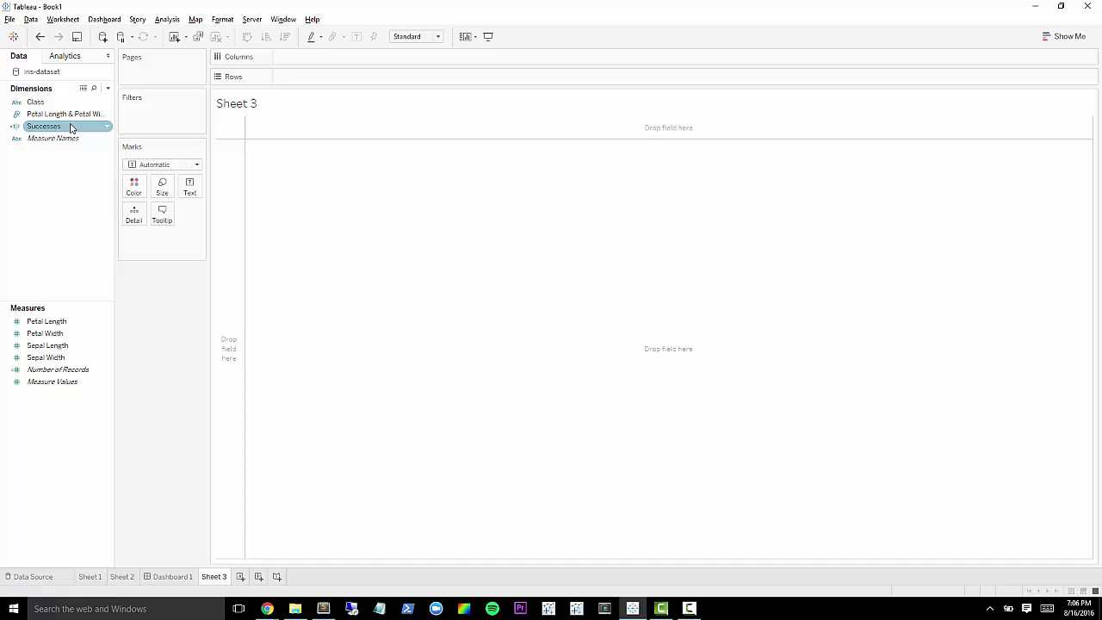
left_click_drag(63, 129, 231, 269)
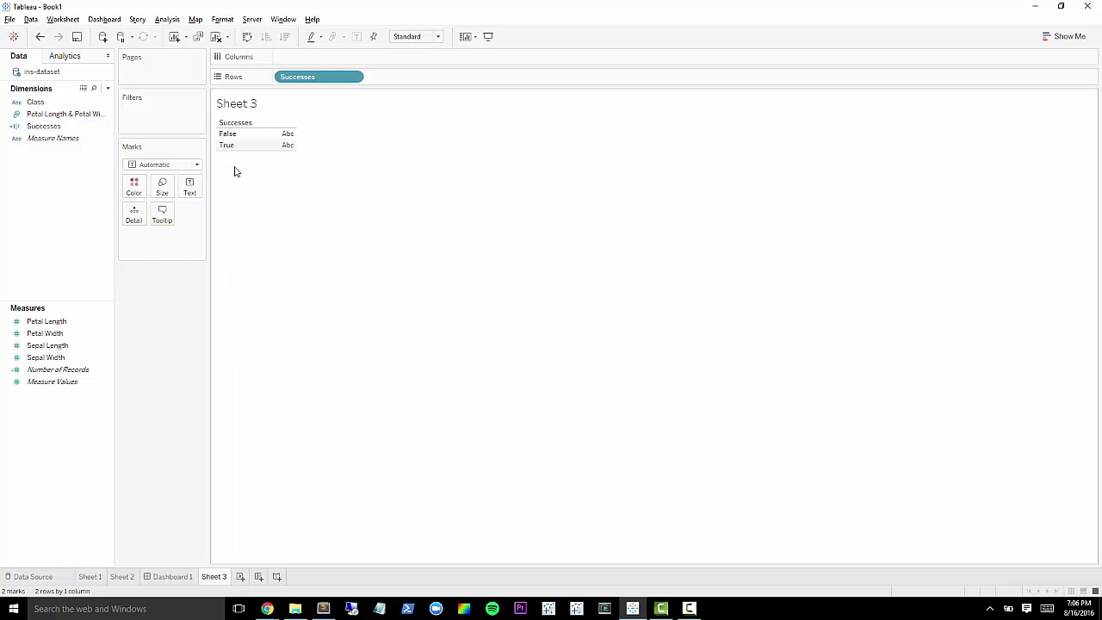
mouse_move(58, 370)
left_mouse_down()
mouse_move(115, 361)
mouse_move(351, 63)
mouse_move(311, 57)
mouse_move(134, 184)
left_mouse_up()
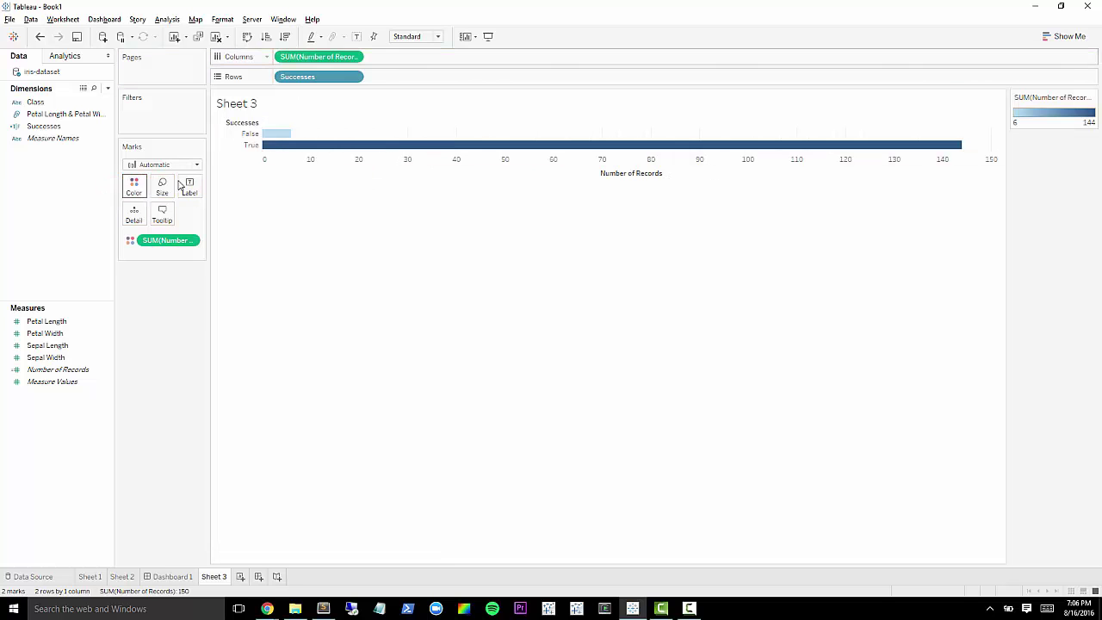
left_click(285, 38)
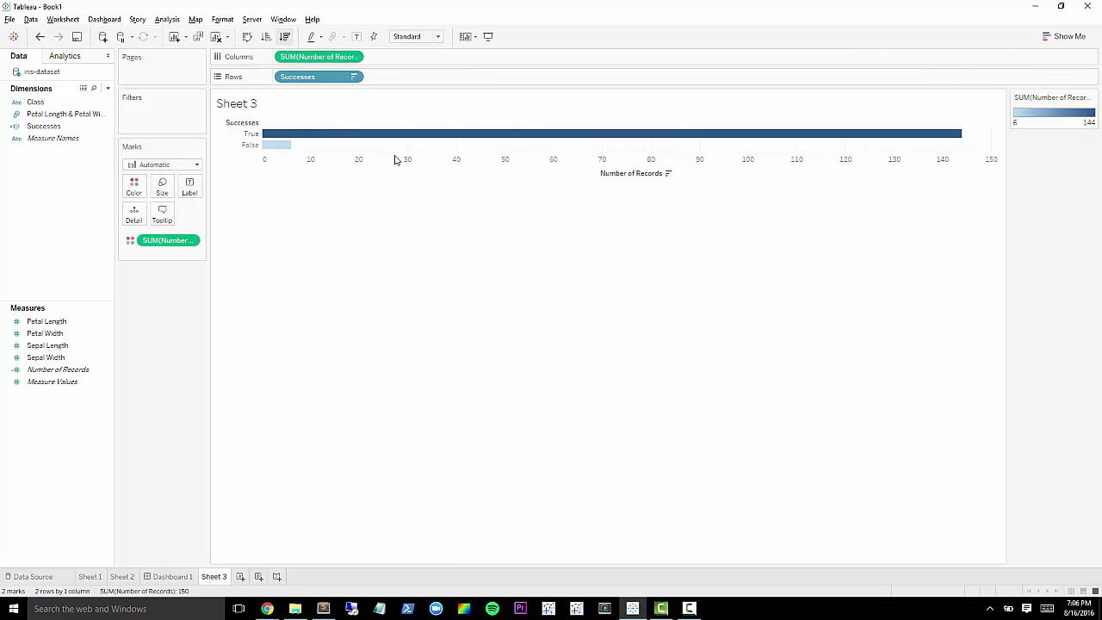
left_click(247, 37)
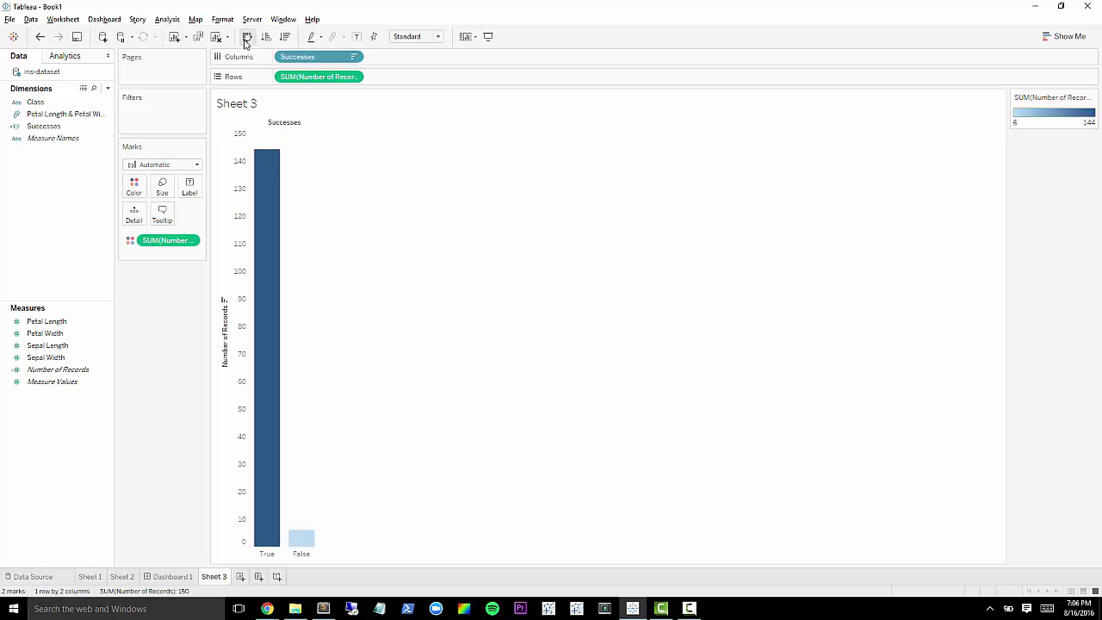
Step: On Dashboard 1, place the Sheet 3 Successes bar chart left of Sheet 1 and narrow it
left_click(174, 577)
left_click_drag(47, 188, 285, 273)
left_click_drag(334, 247, 273, 253)
left_click(238, 79)
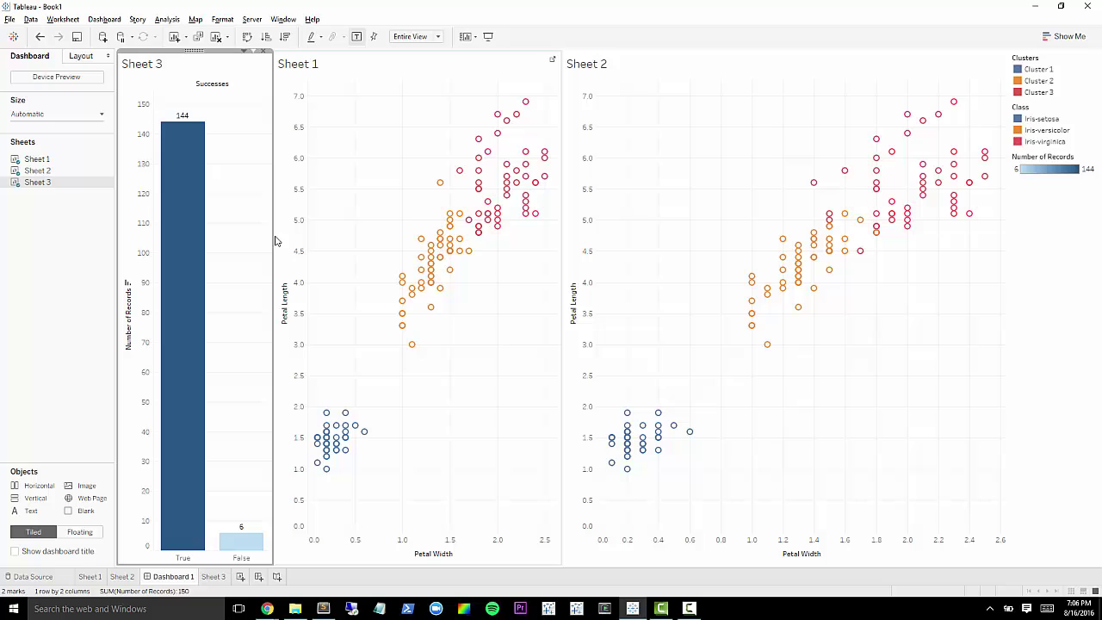
left_click_drag(275, 241, 257, 242)
mouse_move(232, 533)
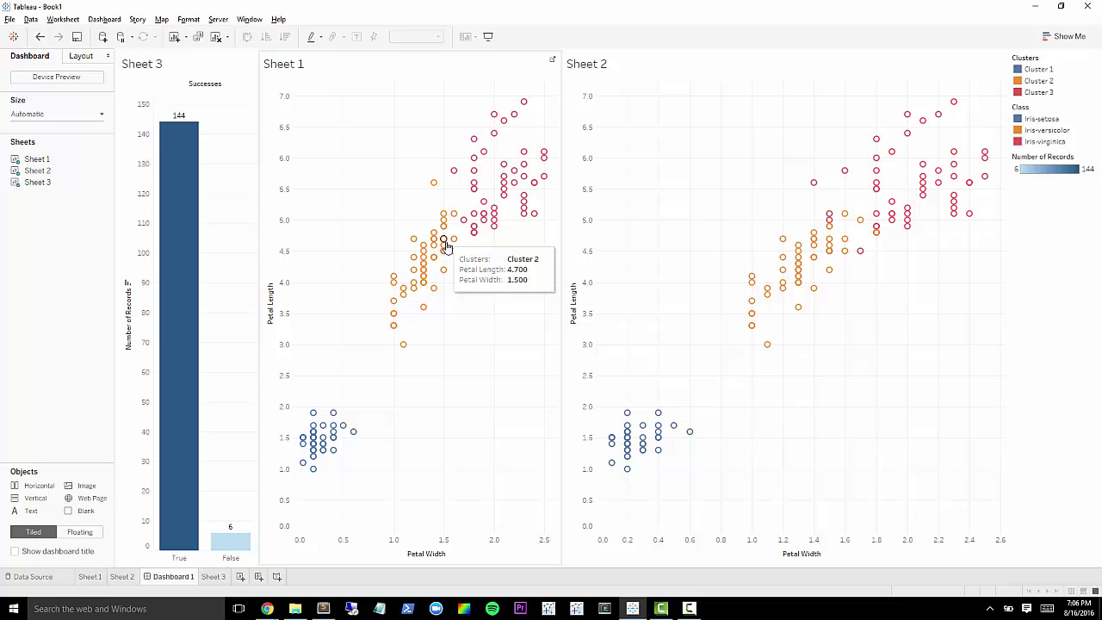
Step: Add filter action Filter 1 on select, with all three sheets as source and target
left_click(104, 19)
left_click(131, 147)
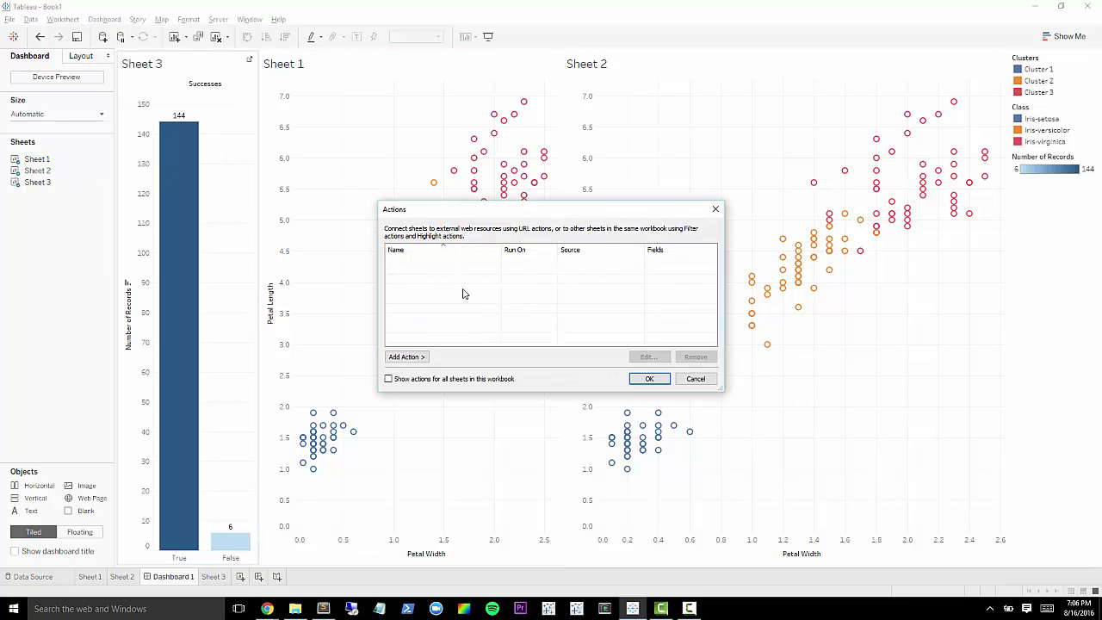
left_click(422, 357)
left_click(456, 358)
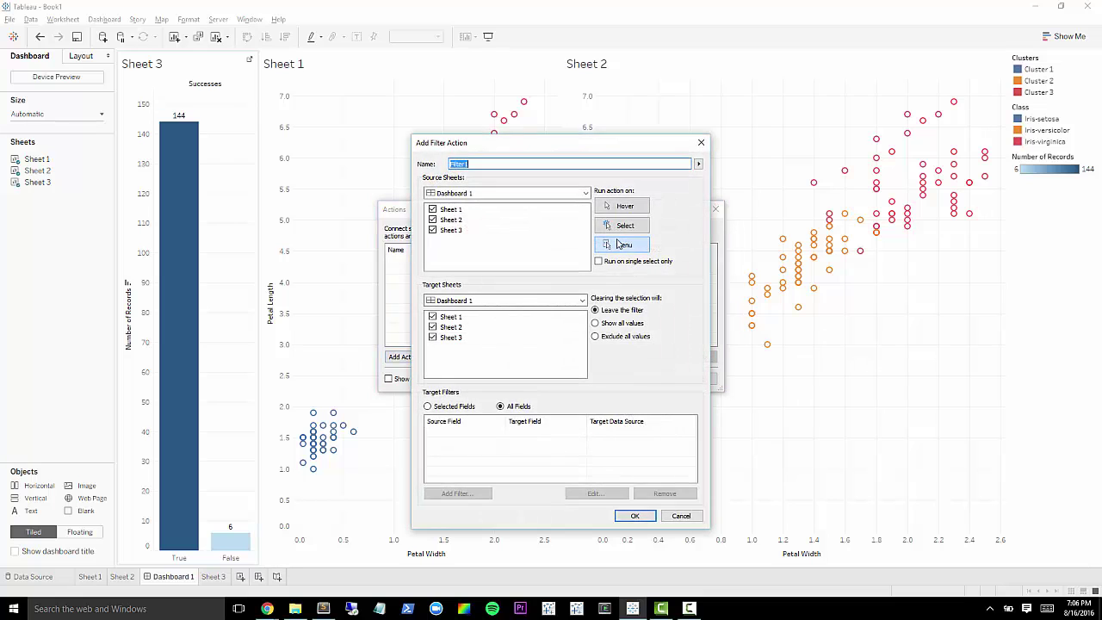
left_click(635, 516)
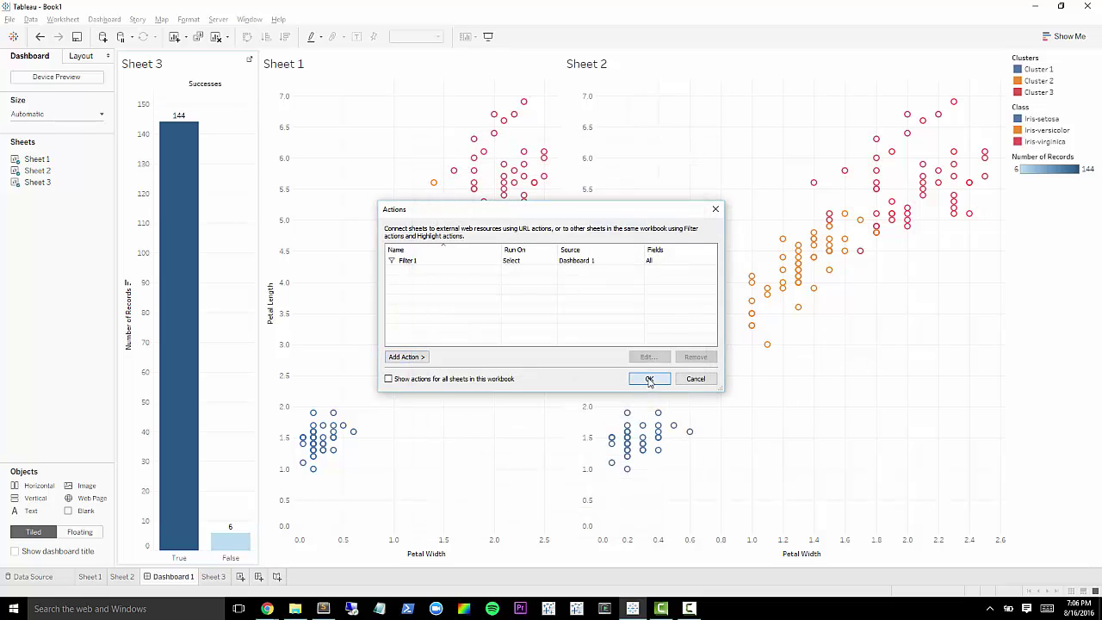
left_click(645, 377)
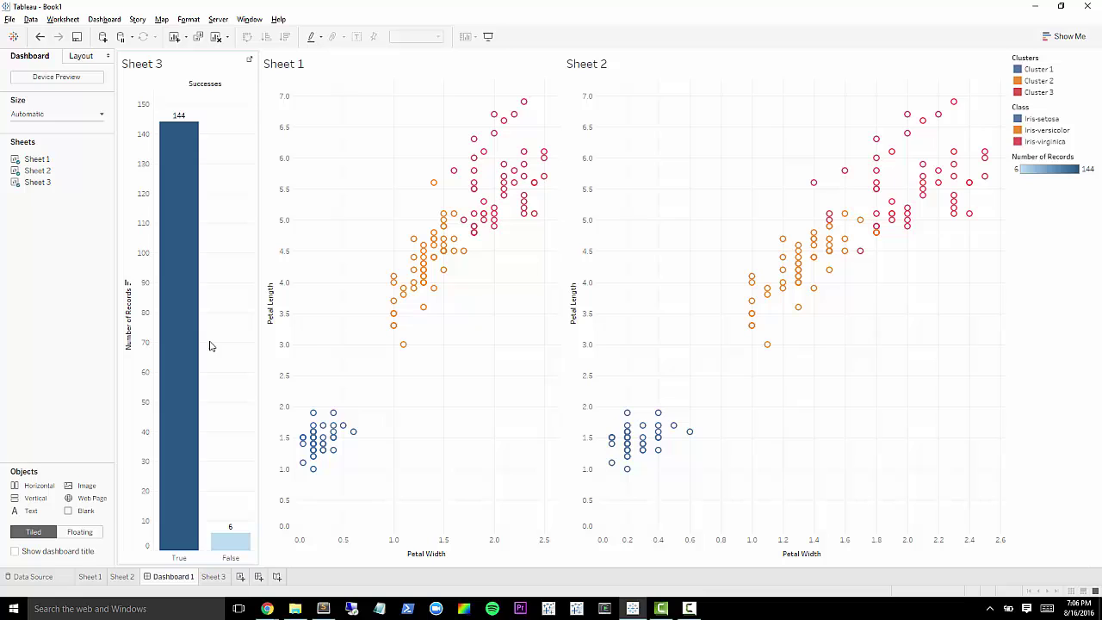
left_click(178, 328)
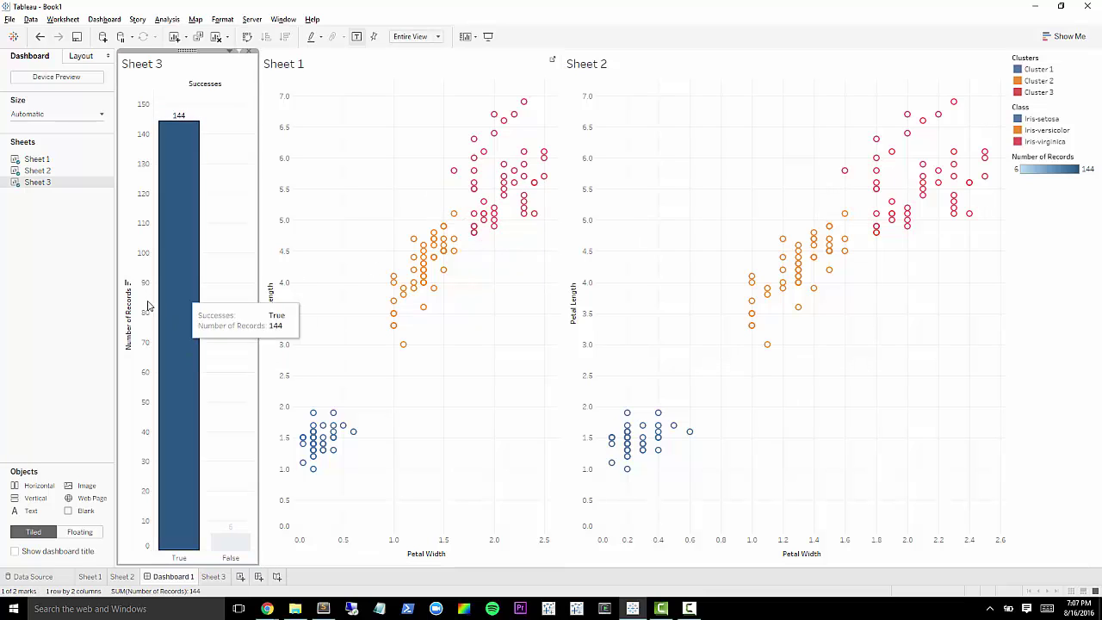
left_click(179, 300)
left_click(179, 299)
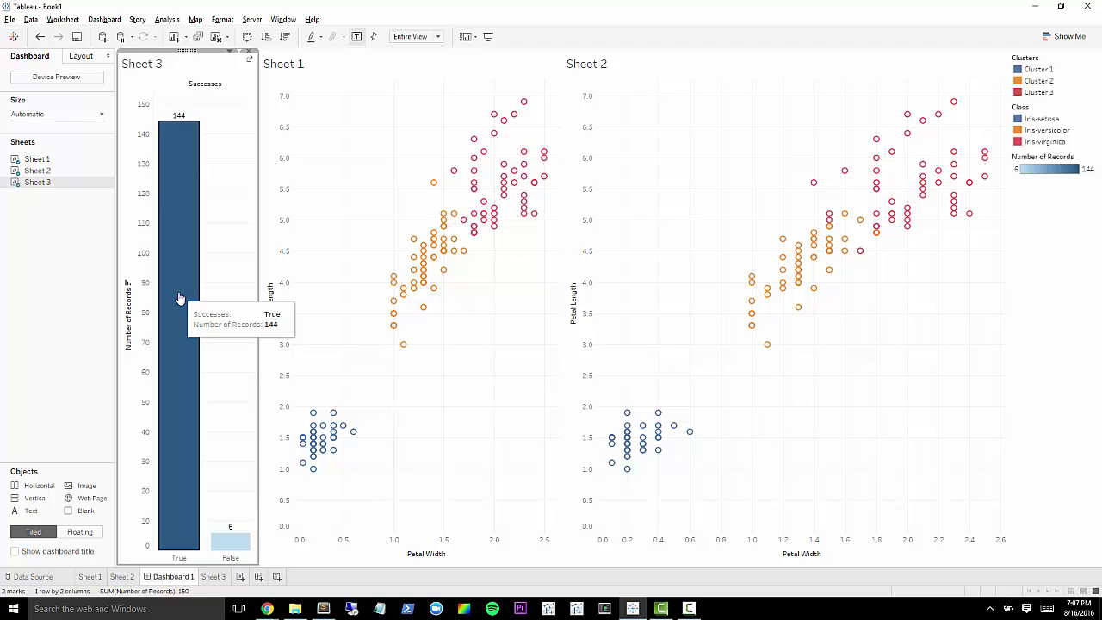
left_click(179, 298)
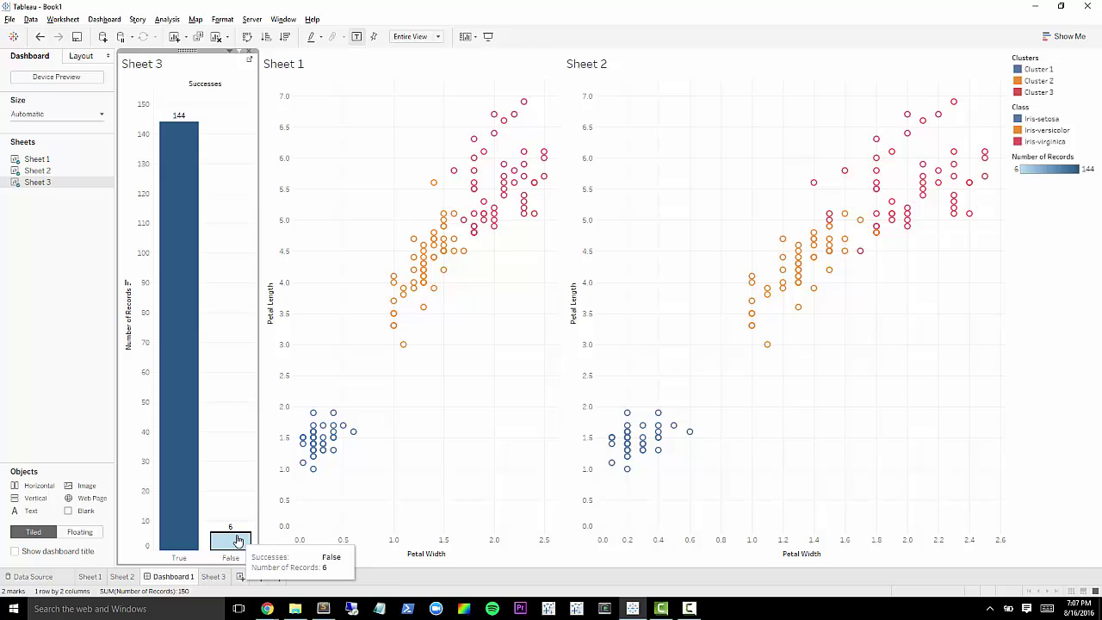
left_click(230, 538)
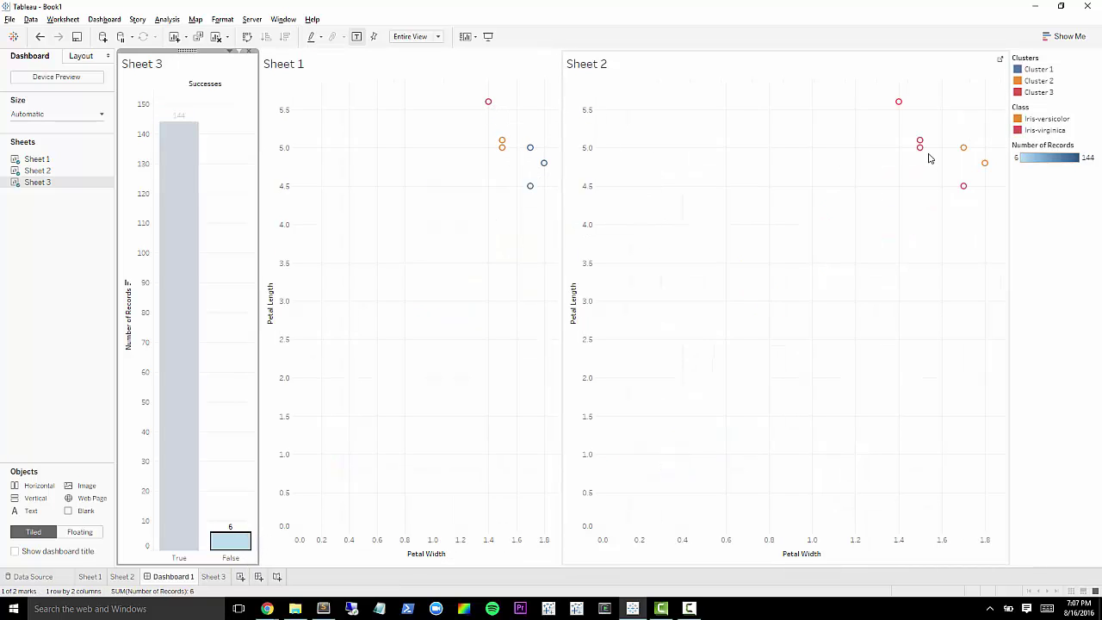
mouse_move(921, 115)
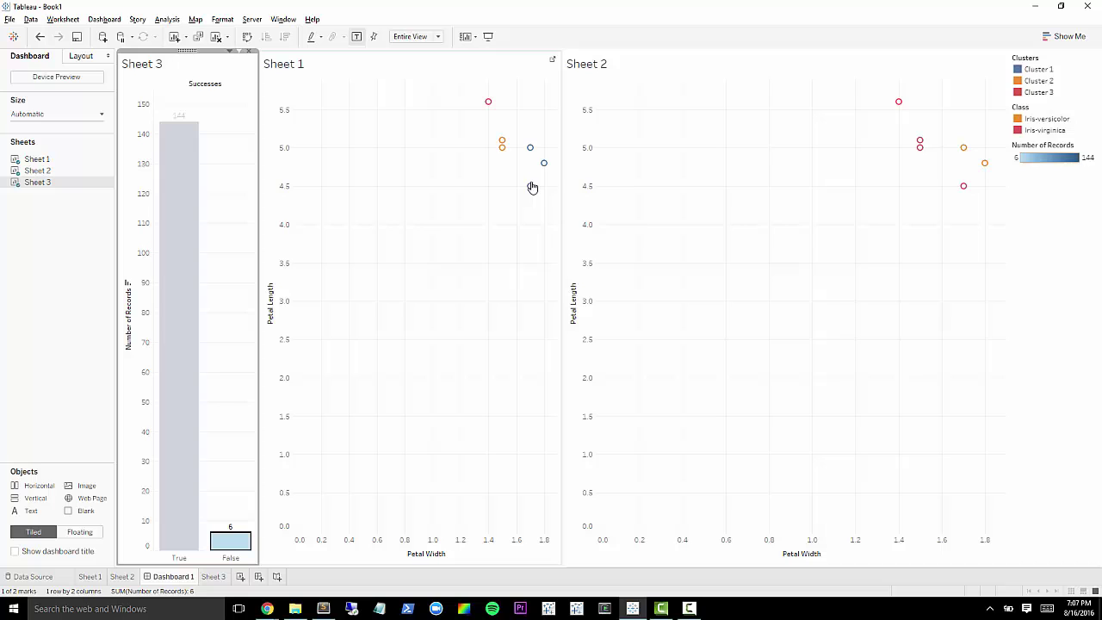
mouse_move(533, 155)
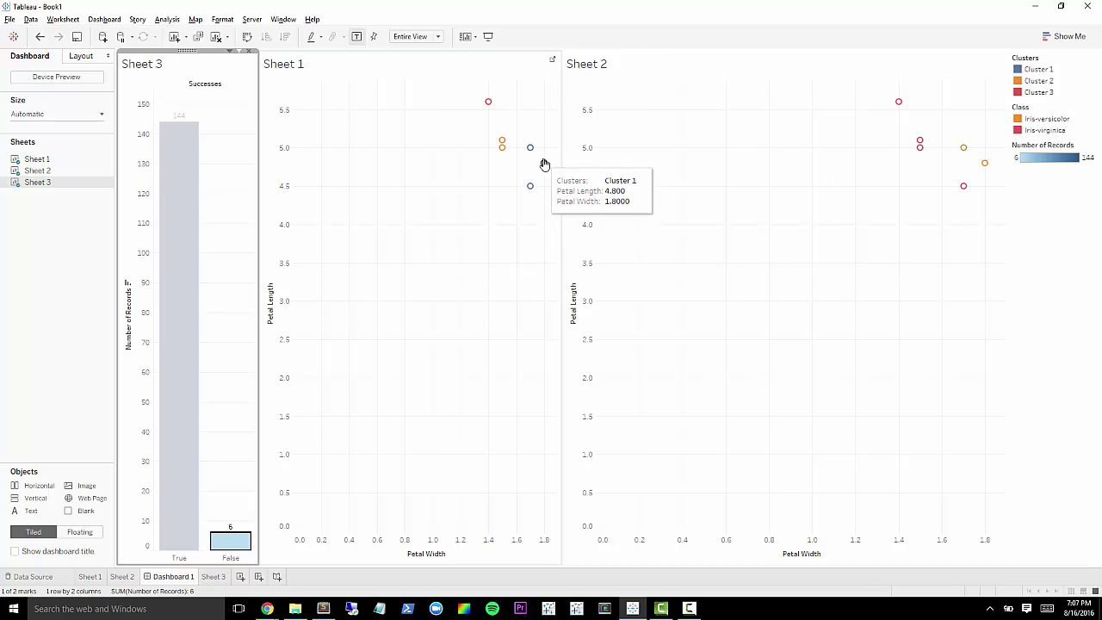
mouse_move(503, 144)
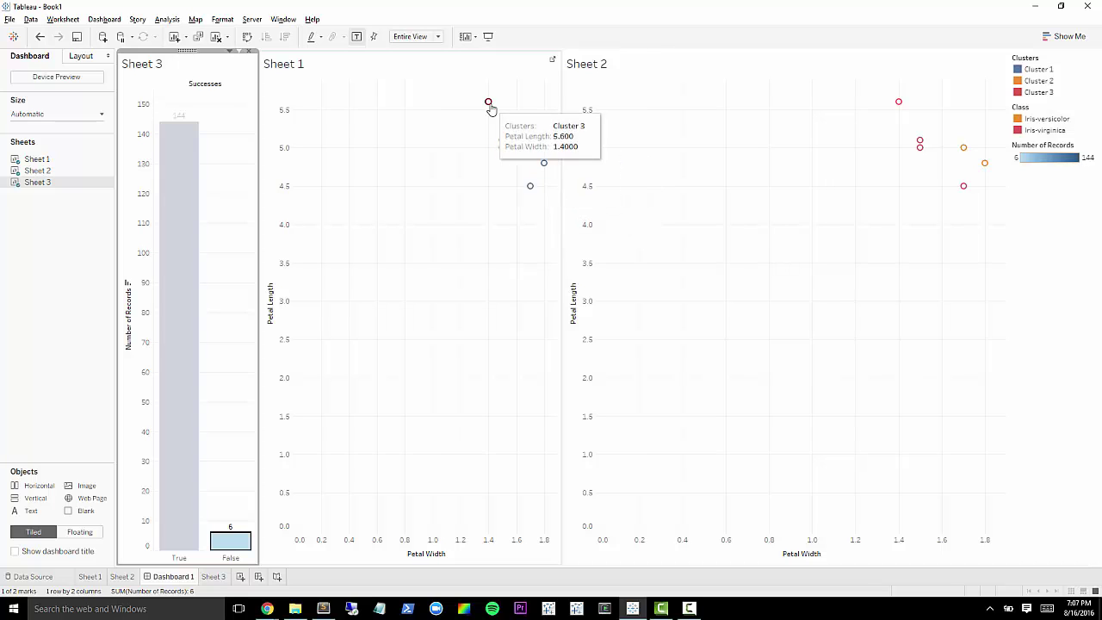
mouse_move(243, 542)
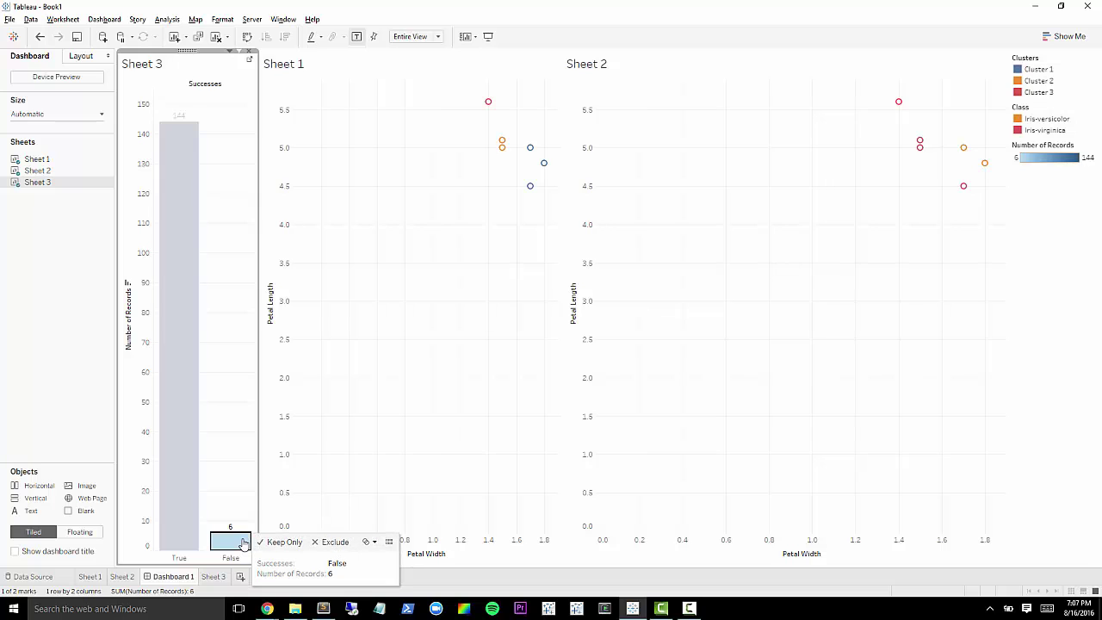
left_click(244, 542)
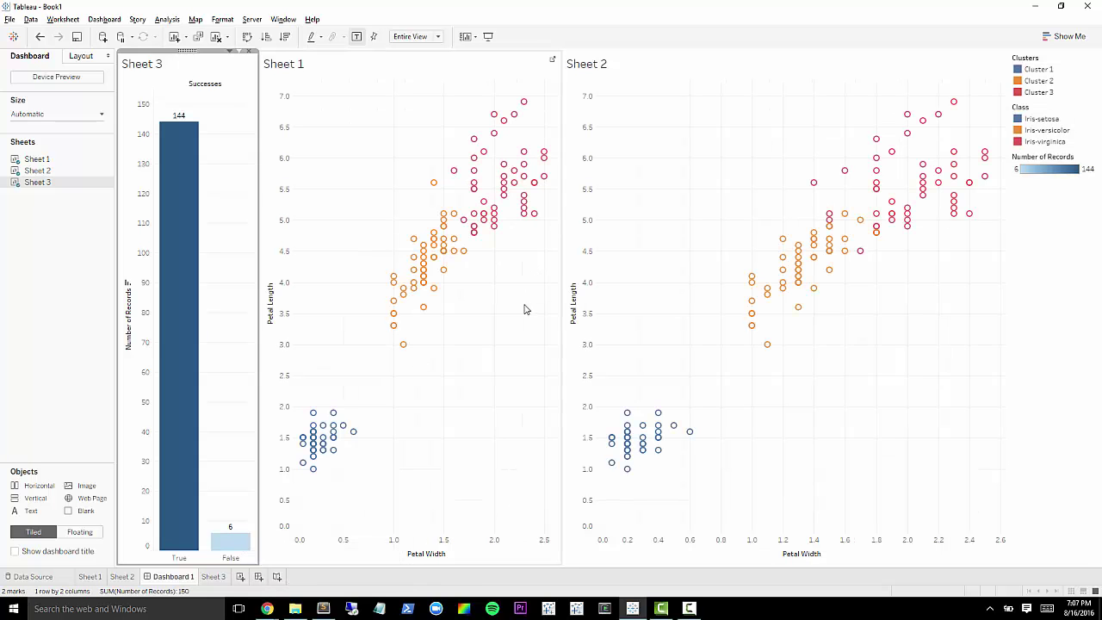
left_click(182, 194)
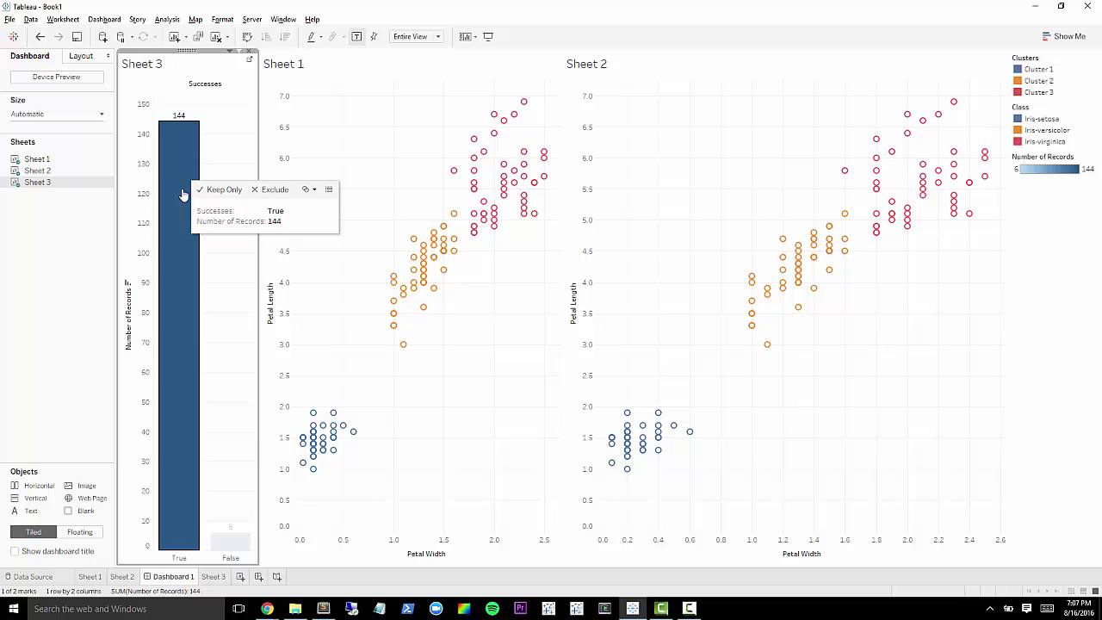
left_click(183, 194)
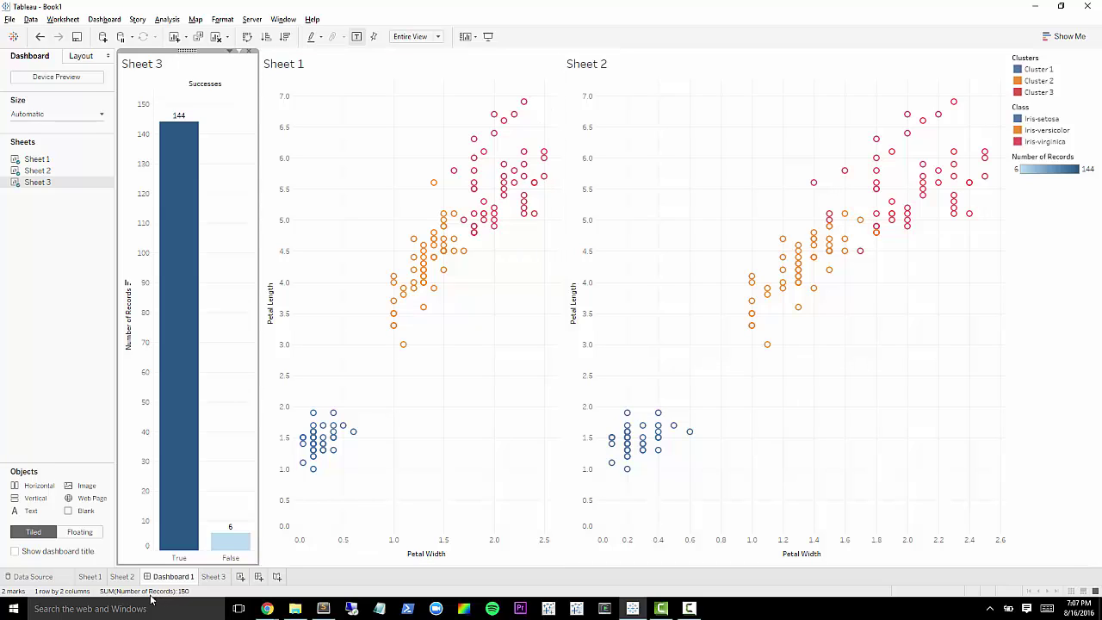
Step: Bring up the New Worksheet button beside the sheet tabs
mouse_move(125, 583)
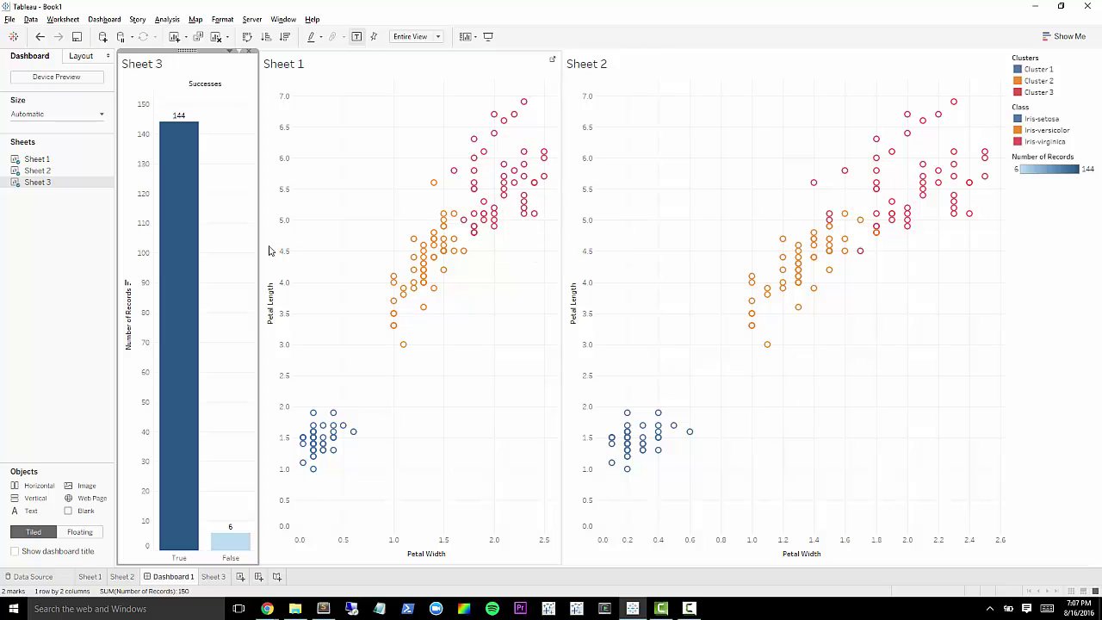
Step: Create Sheet 4 and build a scatter plot from Petal Length, Sepal Length and Class
left_click(240, 577)
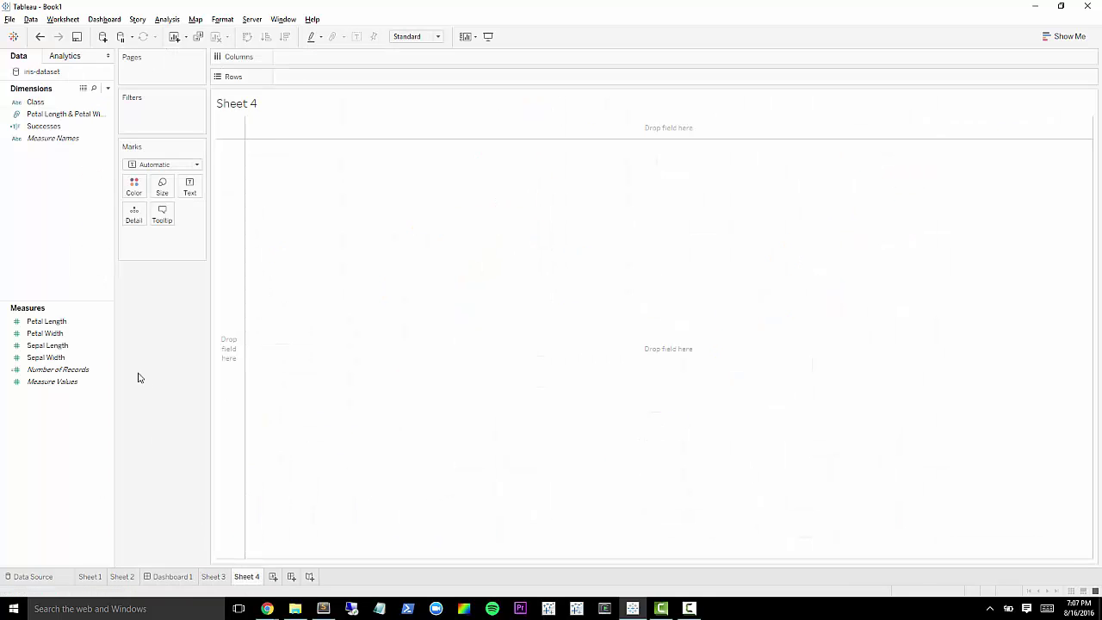
left_click(60, 322)
left_click(64, 345, "ctrl")
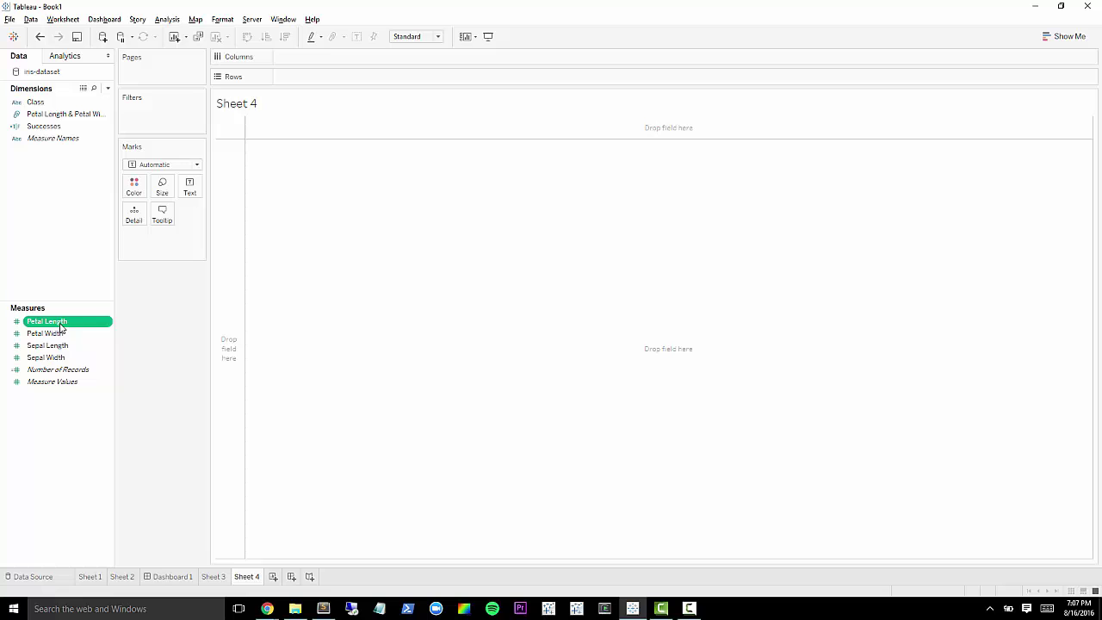
left_click(59, 350, "ctrl")
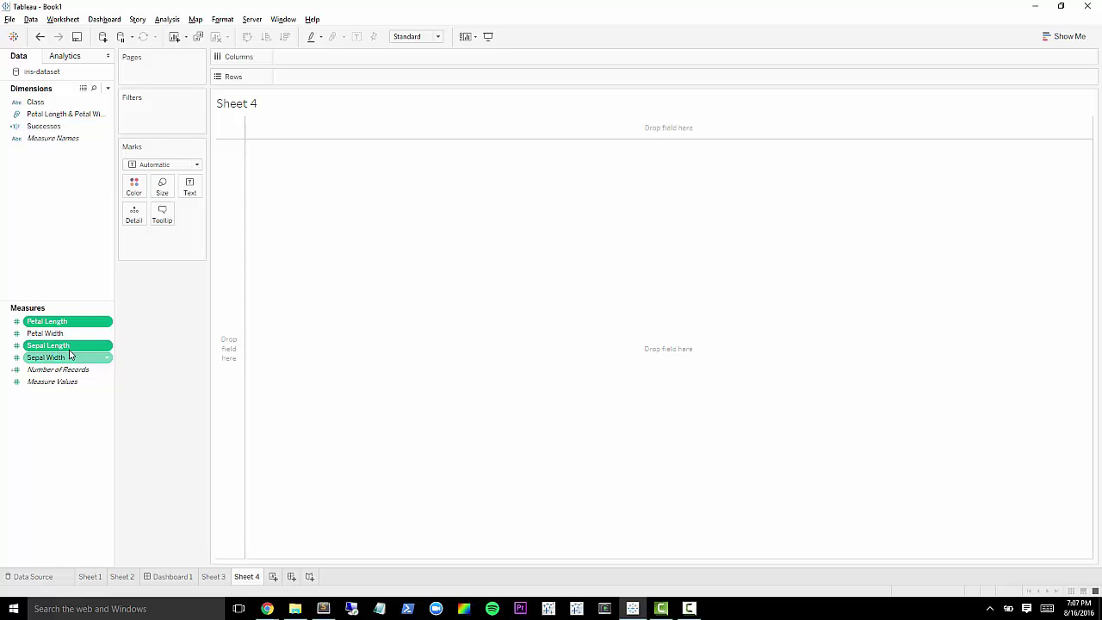
left_click(47, 103, "ctrl")
left_click(1065, 37)
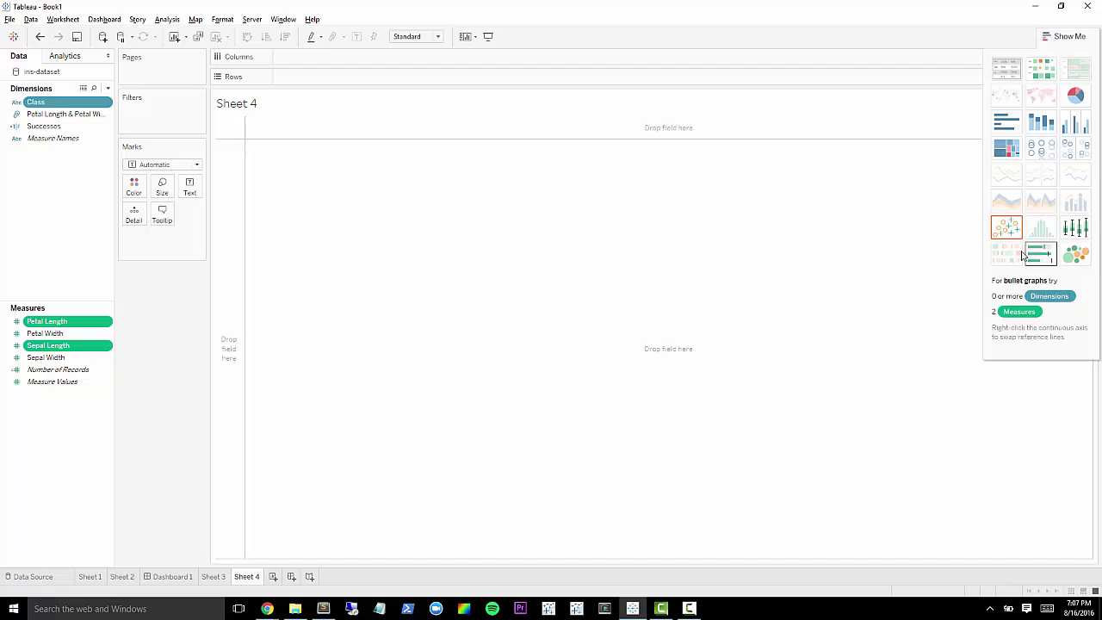
left_click(1006, 228)
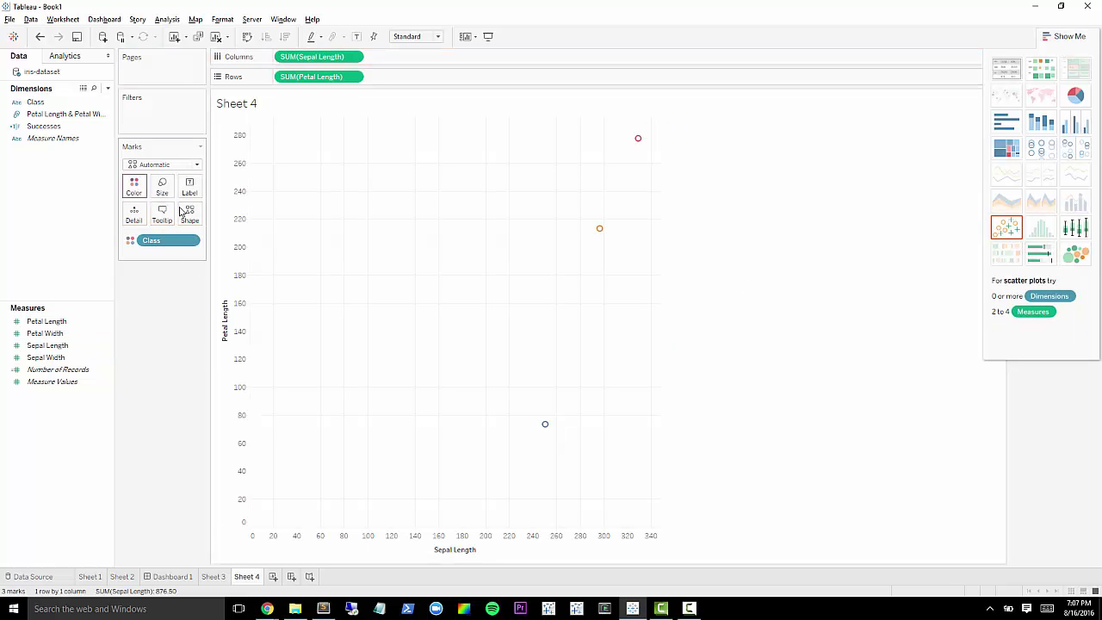
Step: Turn off Aggregate Measures to plot all 150 irises and remove the Class colouring
left_click(168, 19)
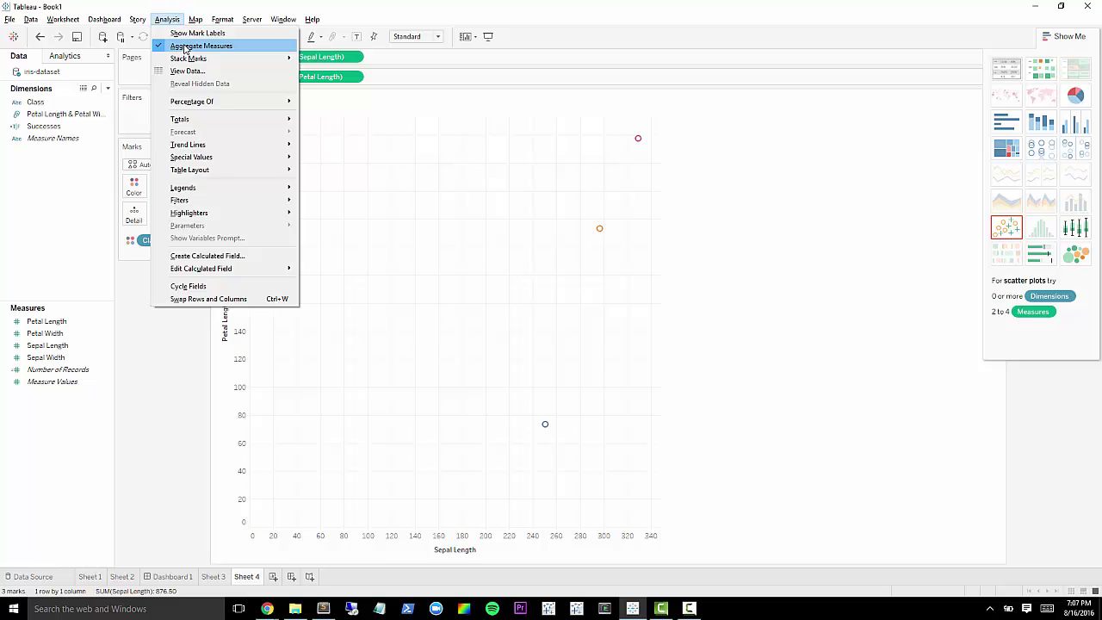
left_click(185, 46)
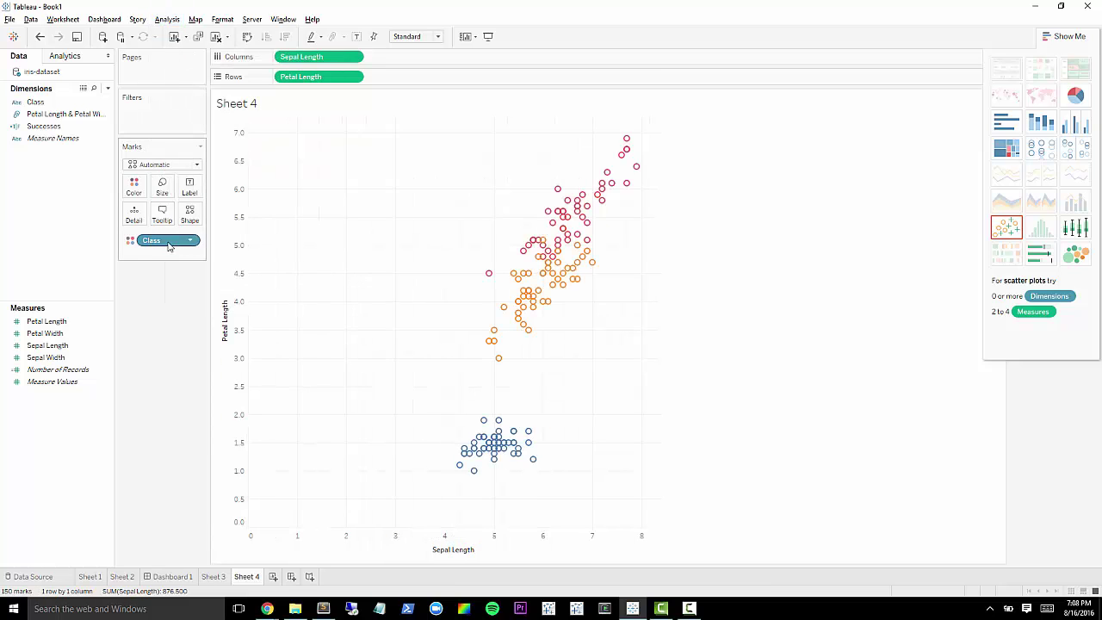
left_click_drag(175, 243, 24, 70)
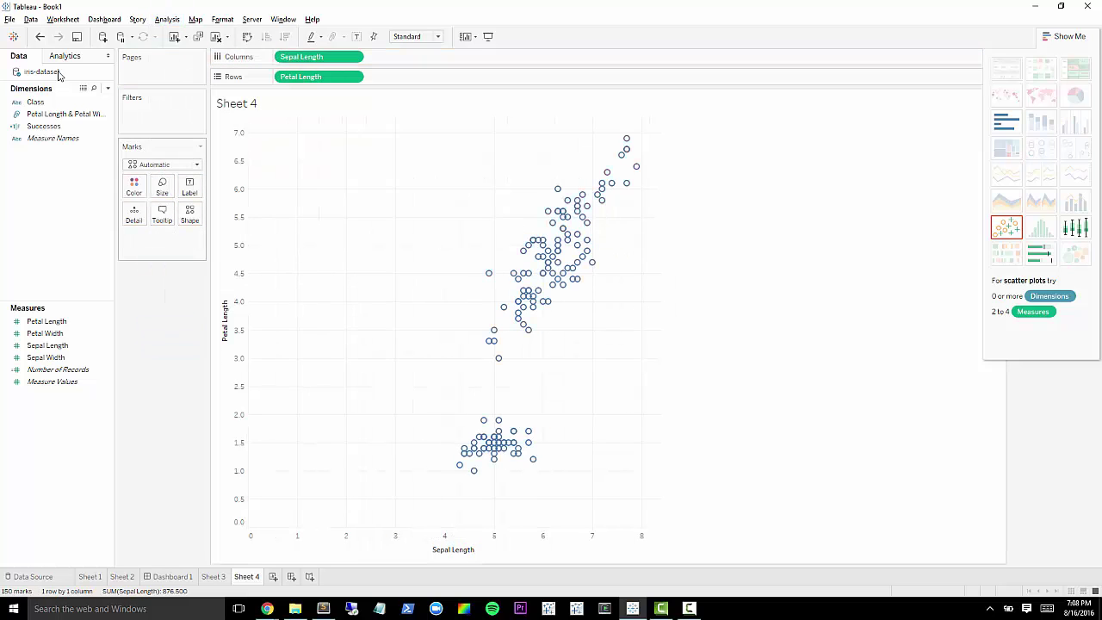
left_click(62, 55)
Step: Add k-means clusters to the Sheet 4 scatter with Number of Clusters set to 3
left_click_drag(49, 226, 318, 149)
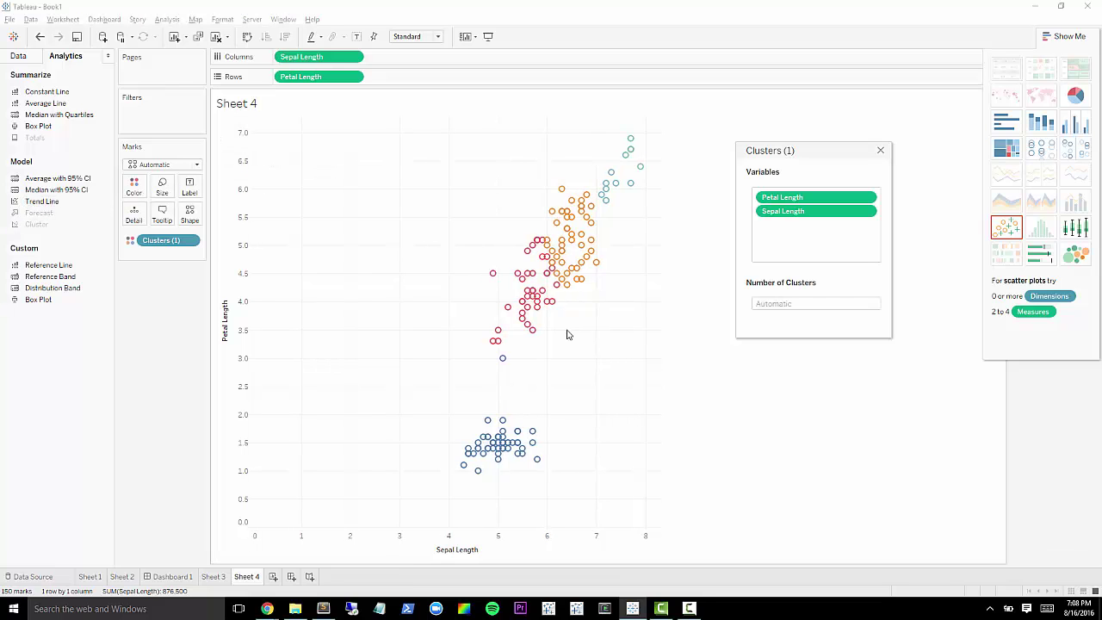
left_click(818, 306)
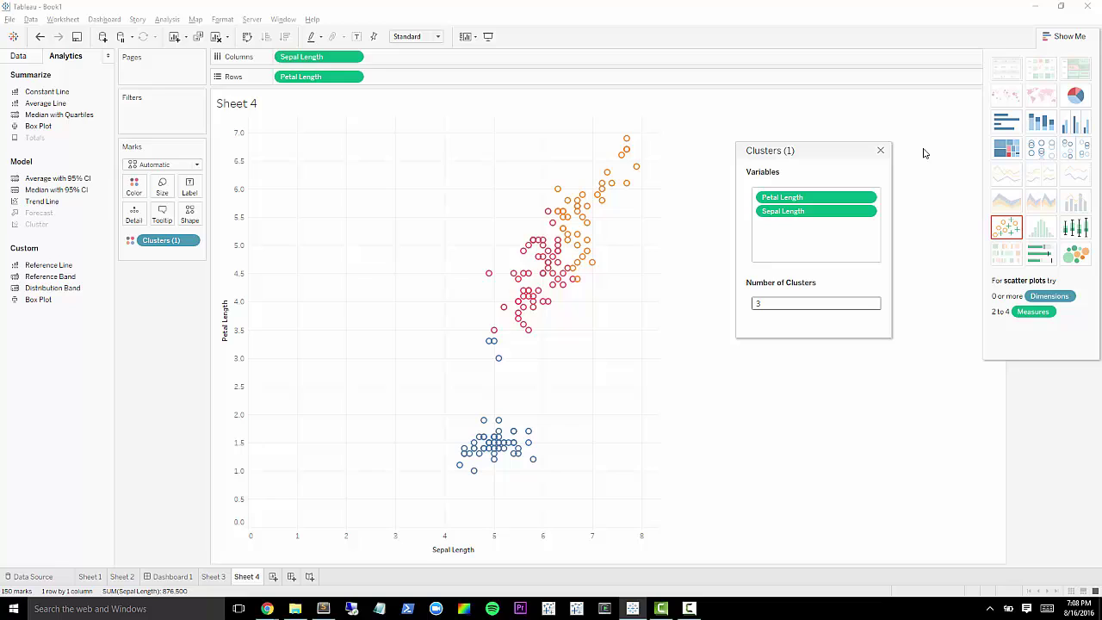
left_click(880, 151)
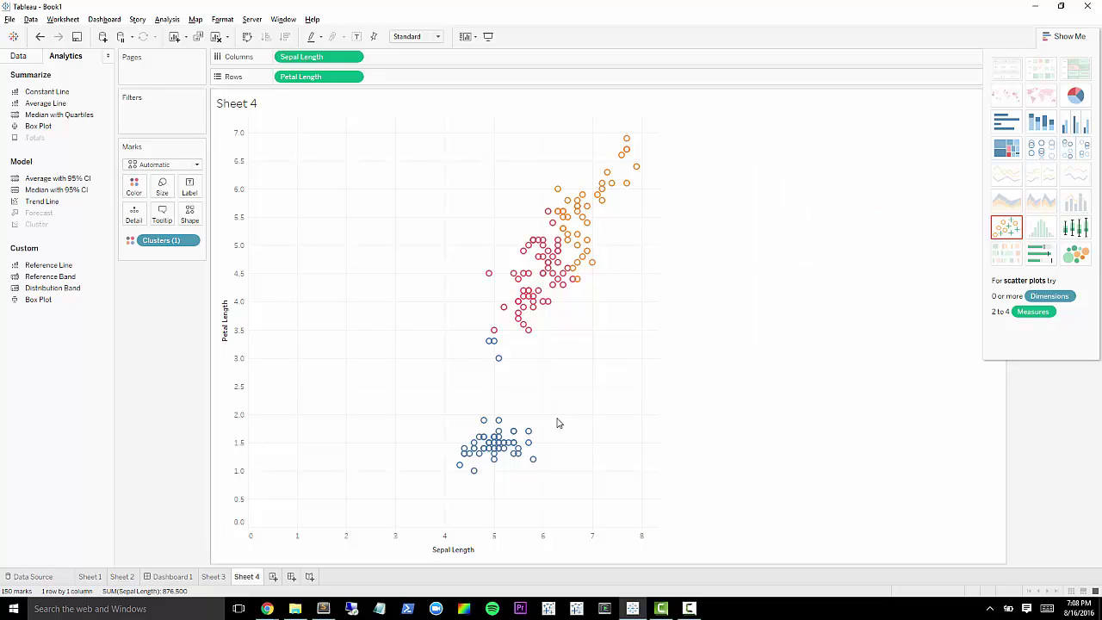